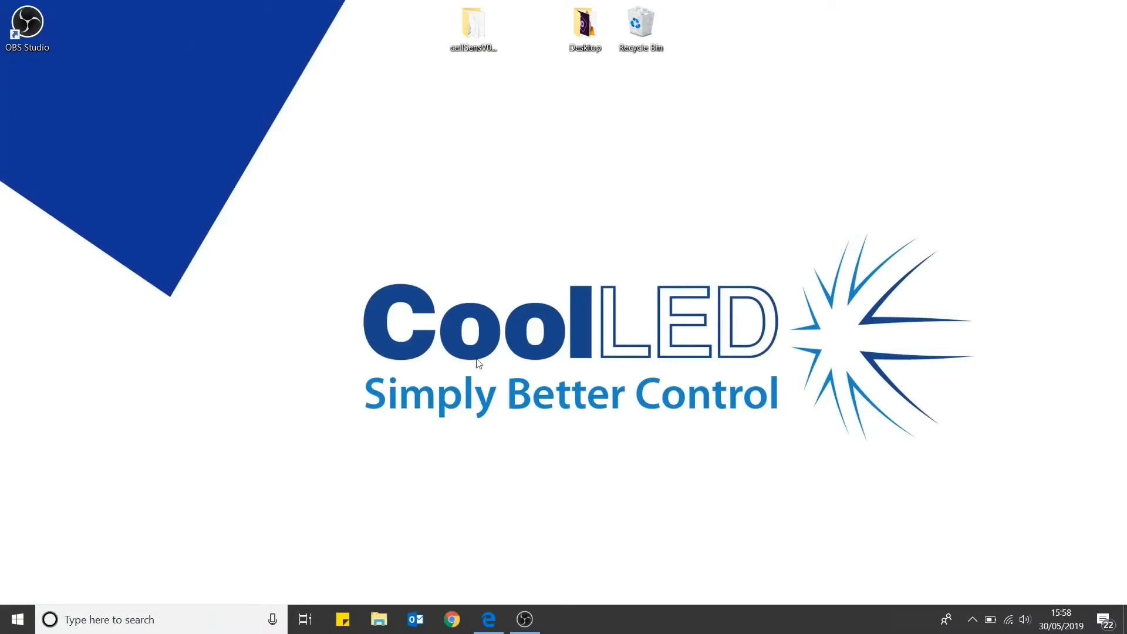
Step: Bring the CoolLED website back in Edge and open its Support > Imaging Software page
{"action": "left_click", "coordinate": [496, 623]}
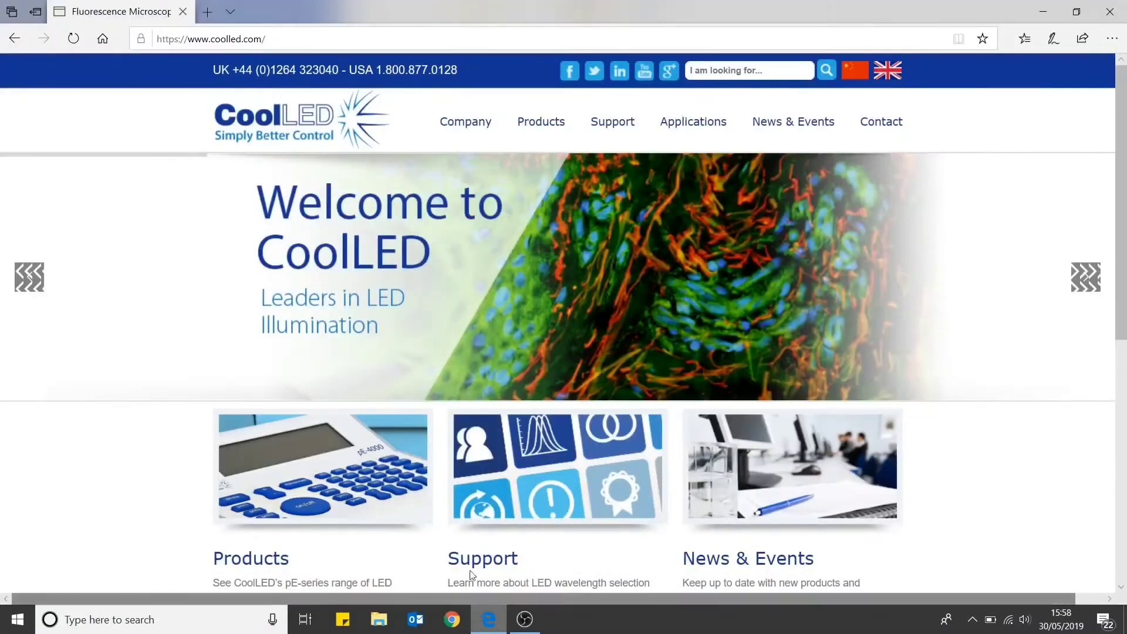
{"action": "mouse_move", "coordinate": [602, 121]}
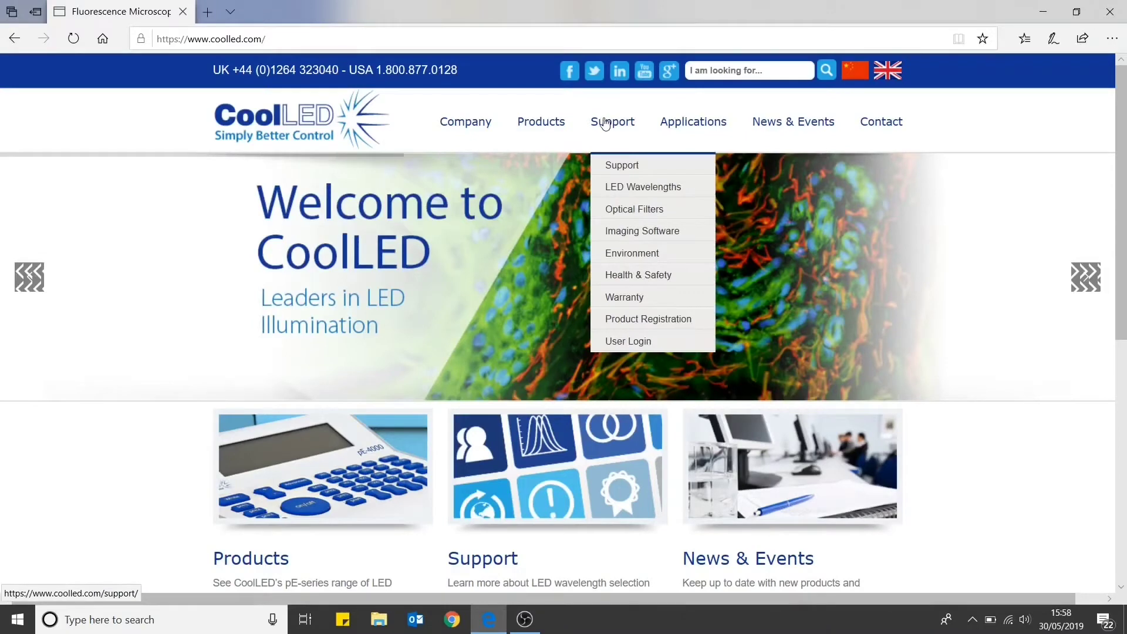
{"action": "left_click", "coordinate": [628, 235]}
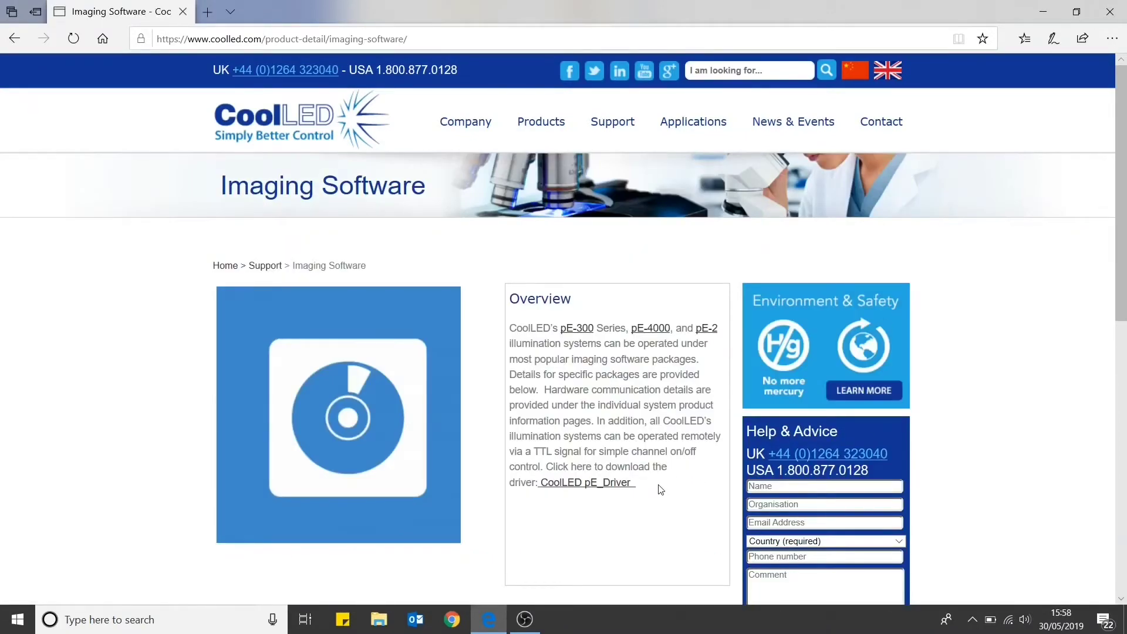
Step: Save the CoolLED pE driver as coolled-driver.zip to the Desktop and minimise Edge
{"action": "left_click", "coordinate": [605, 487]}
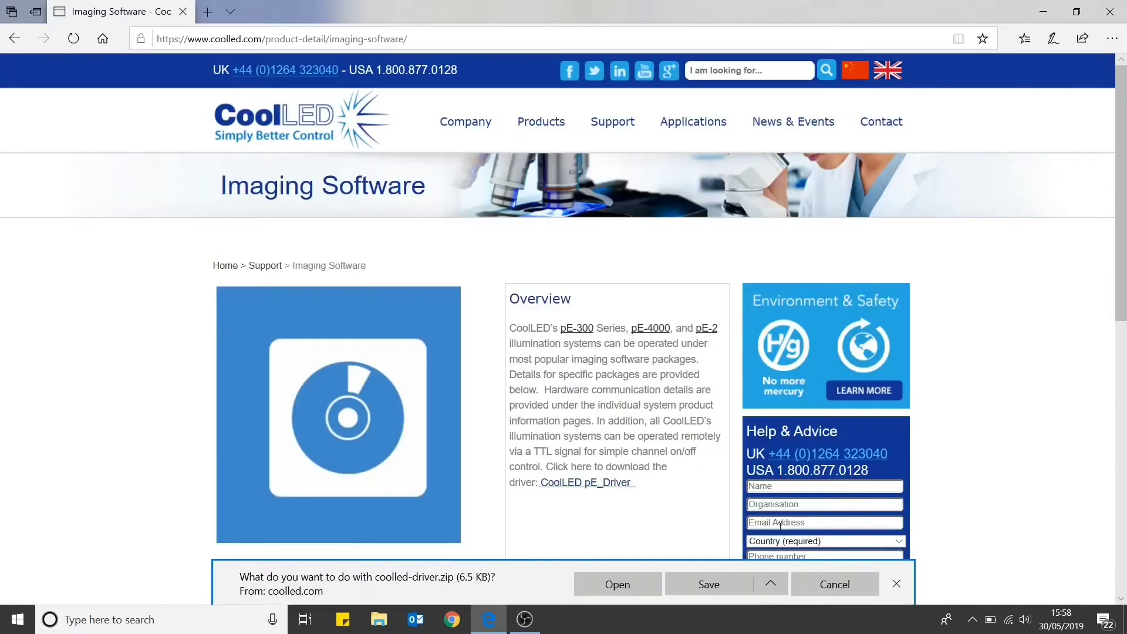
{"action": "left_click", "coordinate": [770, 585]}
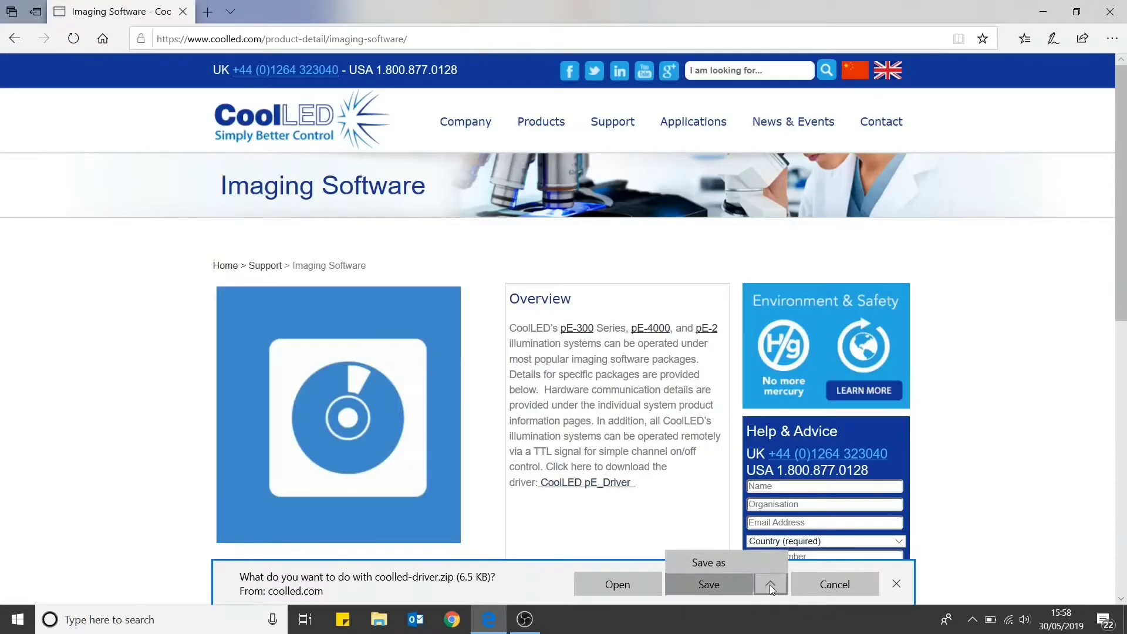
{"action": "left_click", "coordinate": [739, 568]}
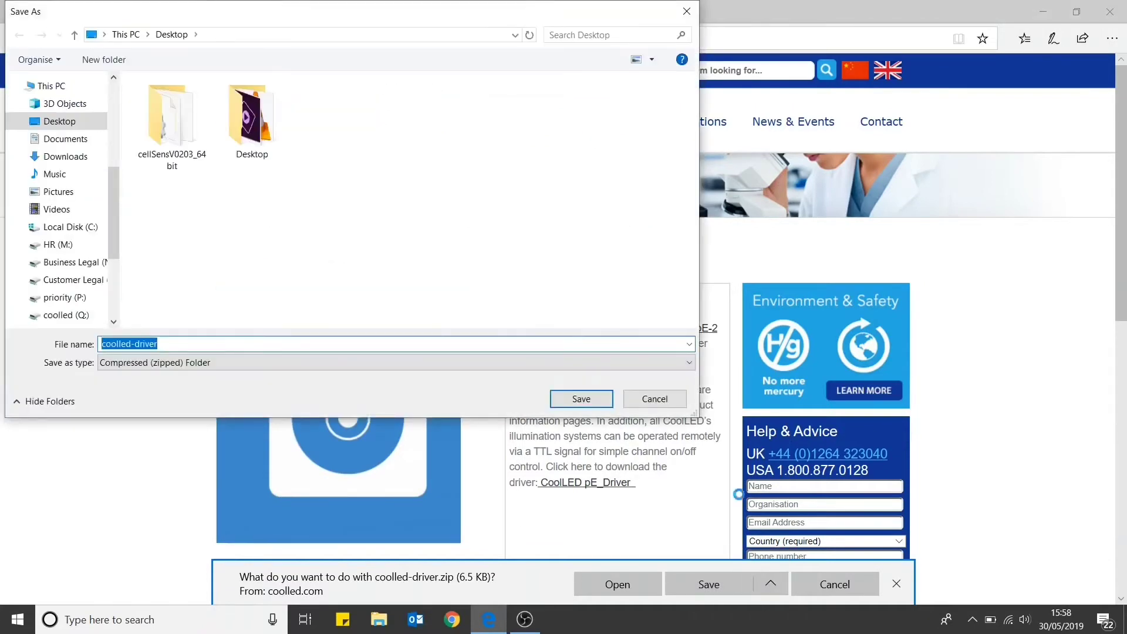
{"action": "left_click", "coordinate": [581, 399]}
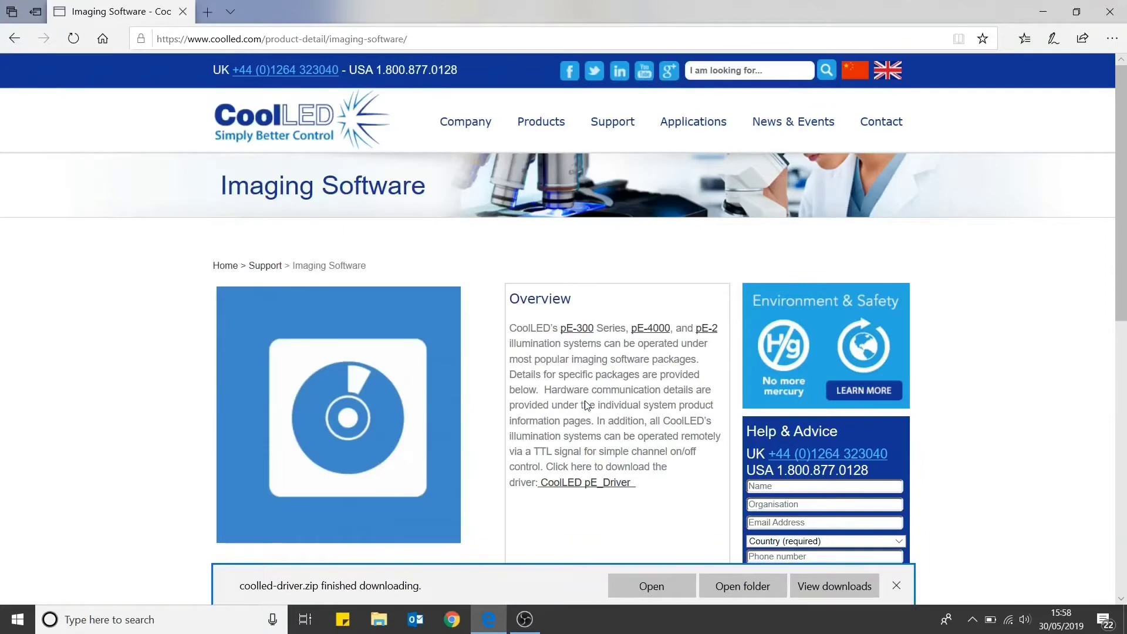
{"action": "left_click", "coordinate": [1054, 11]}
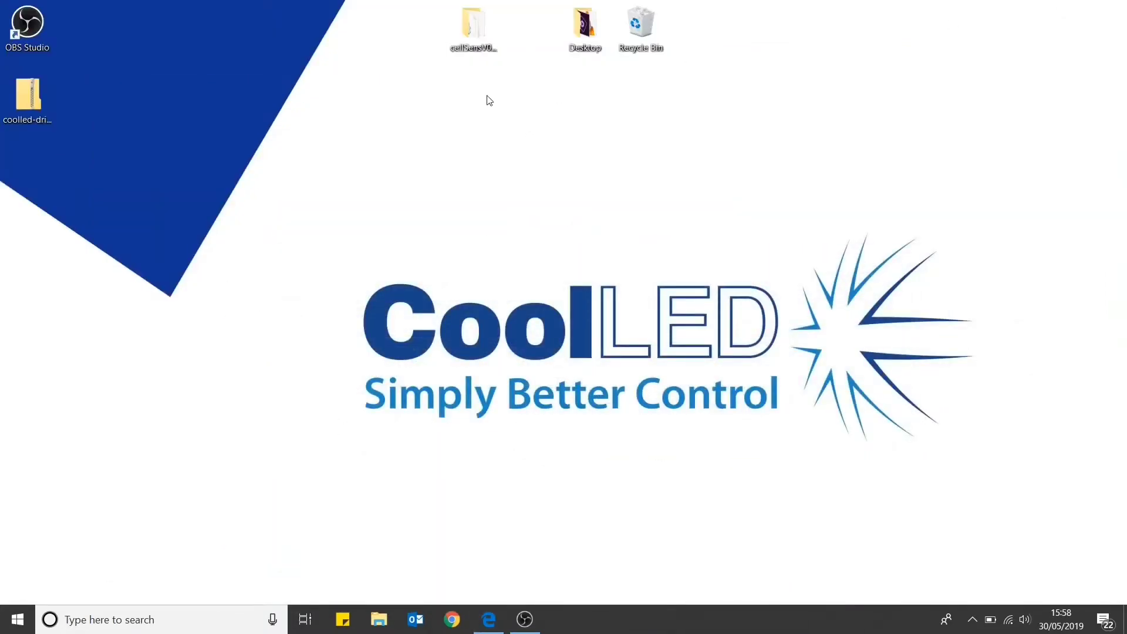
Step: Extract coolled-driver.zip into a coolled-driver folder on the Desktop, then close that folder window
{"action": "right_click", "coordinate": [28, 101]}
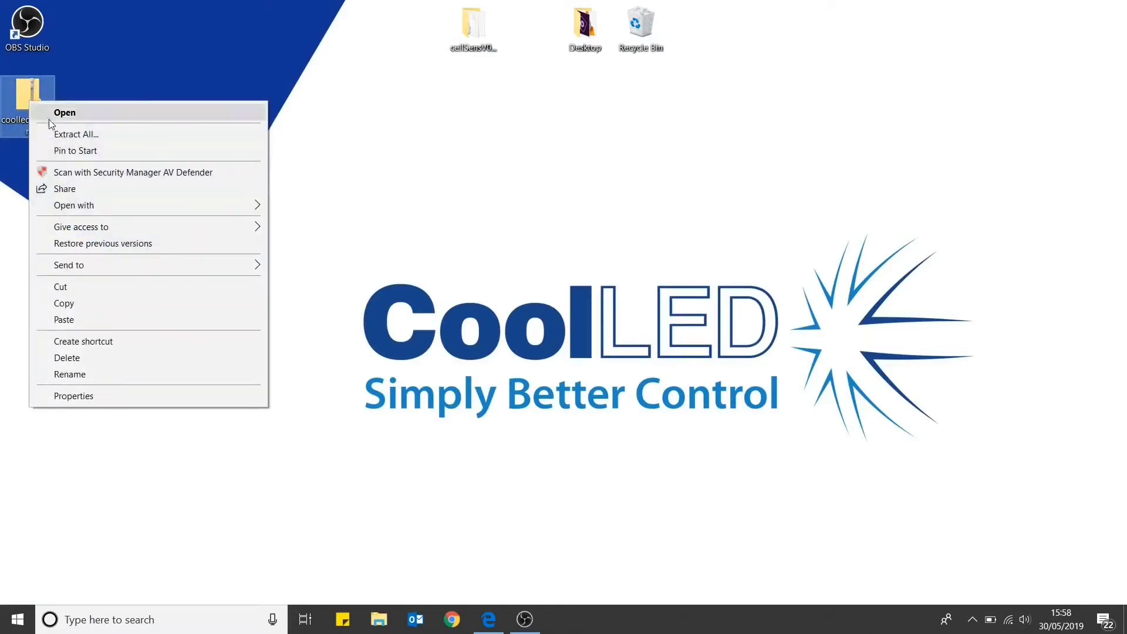
{"action": "left_click", "coordinate": [66, 135]}
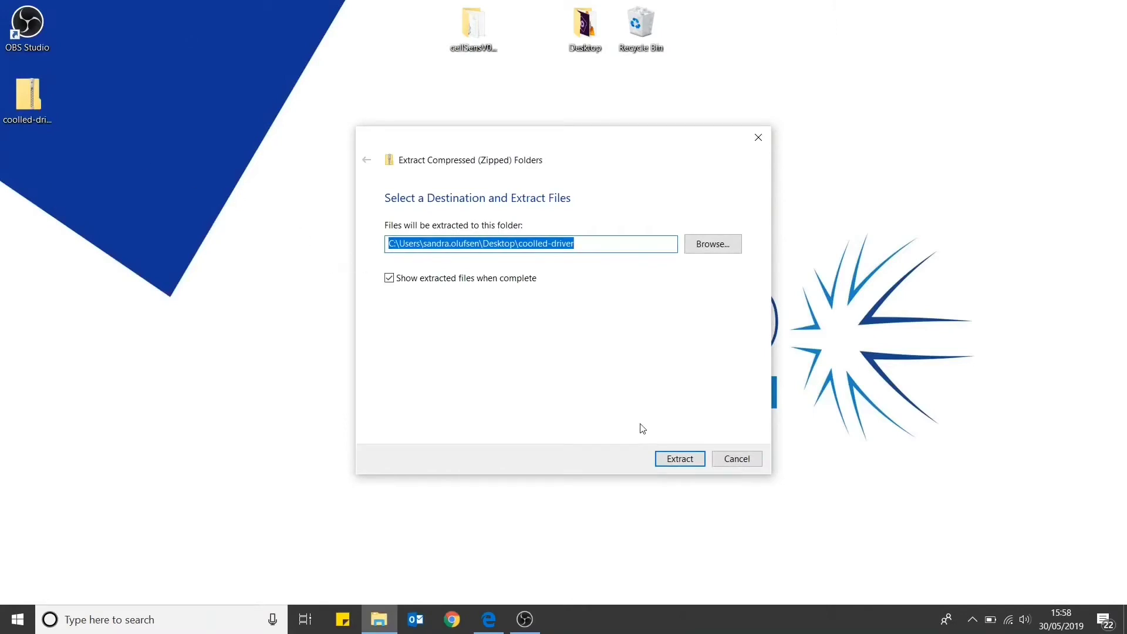
{"action": "left_click", "coordinate": [675, 461]}
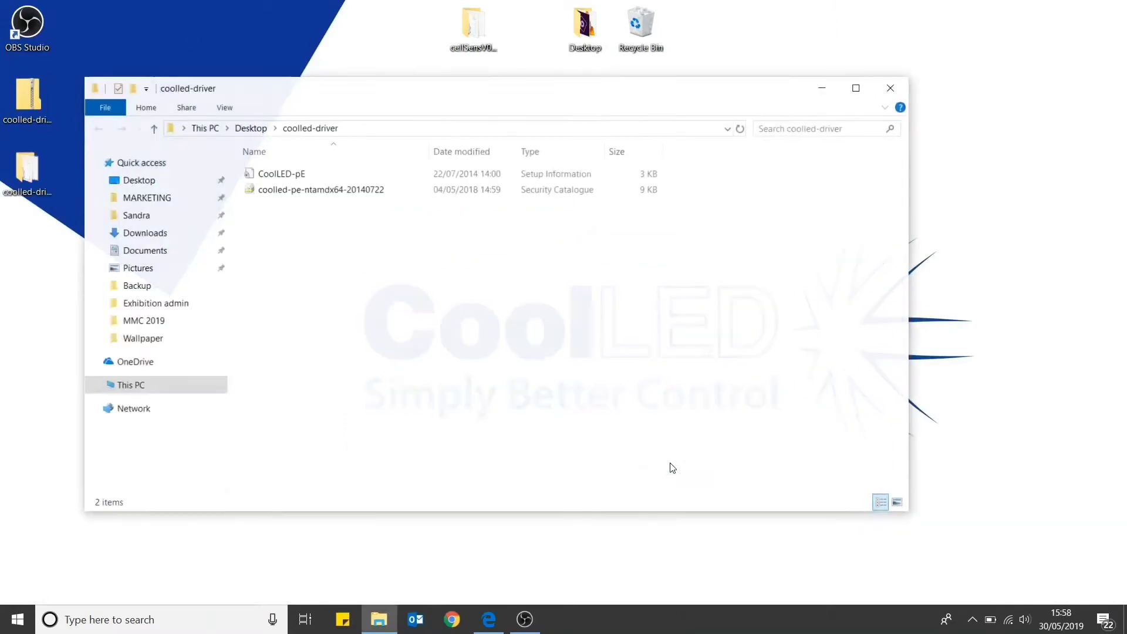
{"action": "left_click", "coordinate": [887, 93]}
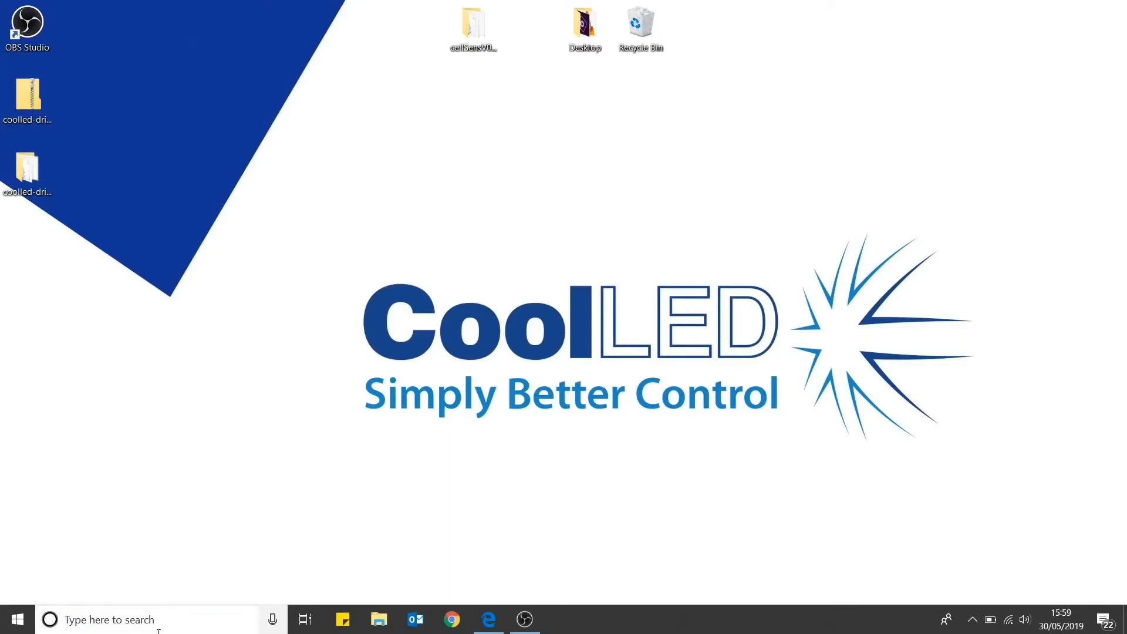
Step: Search Windows for 'device' and open Device Manager from the results
{"action": "left_click", "coordinate": [142, 613]}
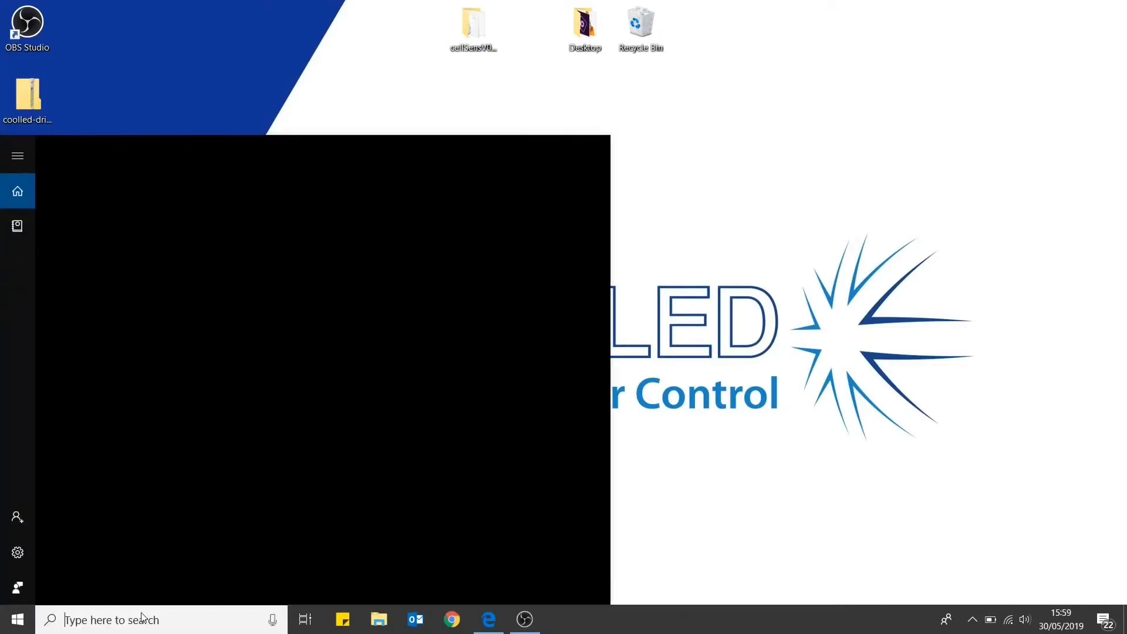
{"action": "type", "text": "device"}
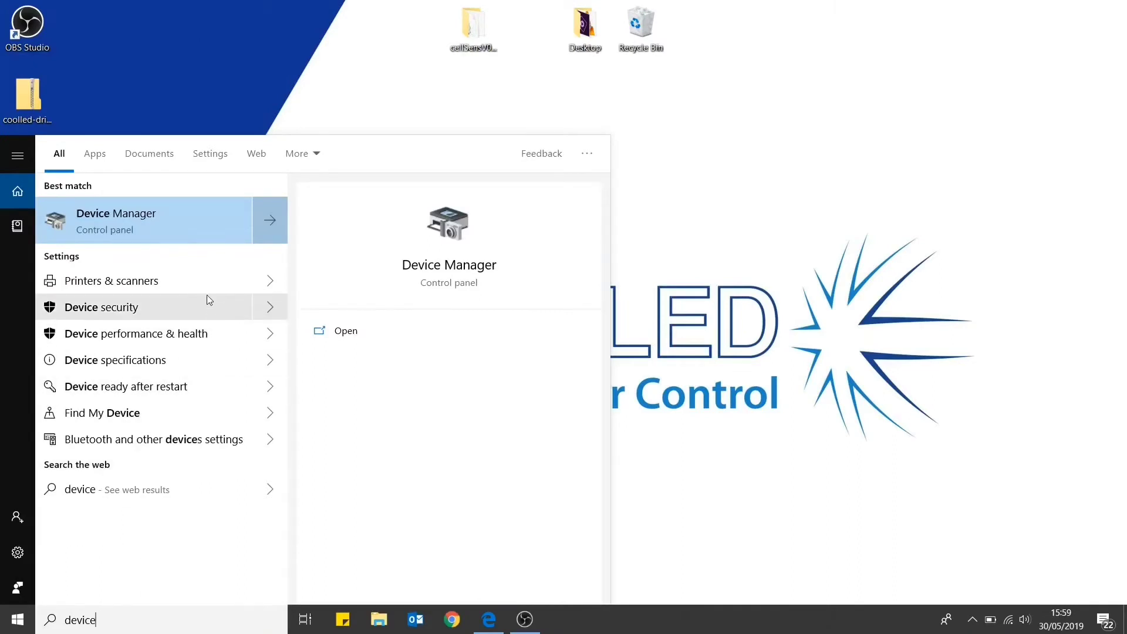
{"action": "left_click", "coordinate": [182, 222]}
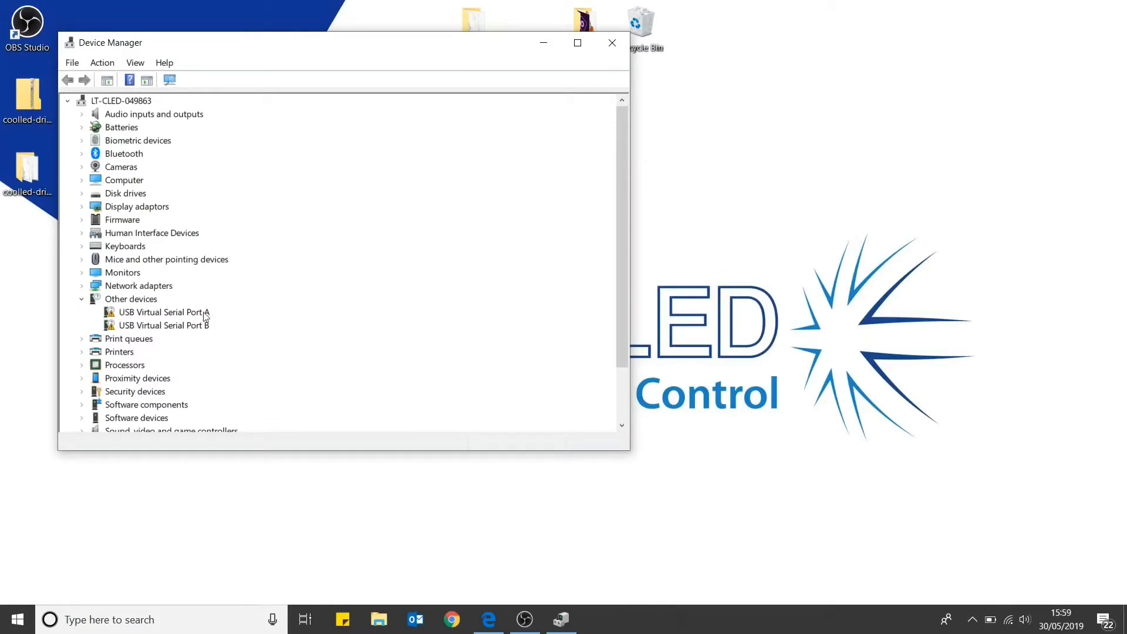
Step: Install the driver for USB Virtual Serial Port A from Desktop\coolled-driver, making it COM3
{"action": "right_click", "coordinate": [145, 318]}
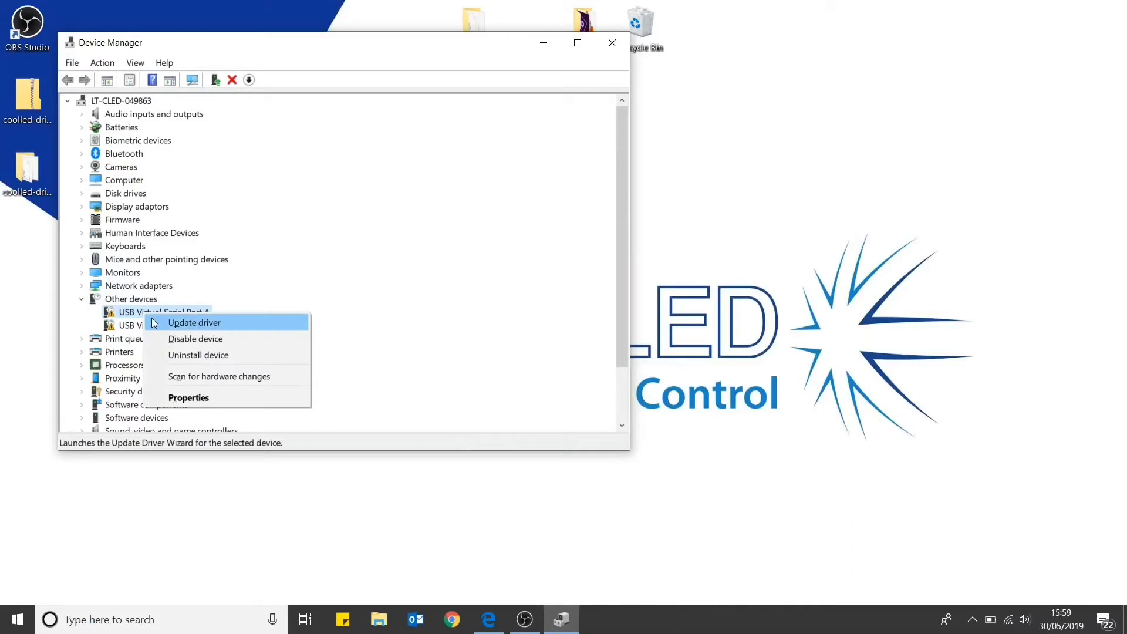
{"action": "left_click", "coordinate": [154, 323]}
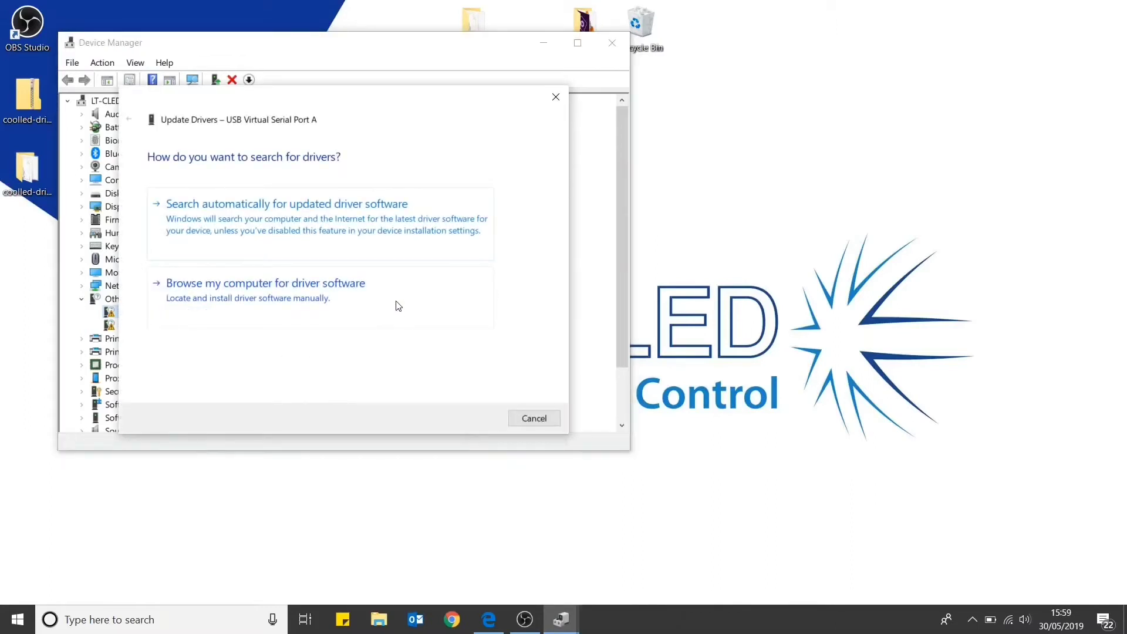
{"action": "left_click", "coordinate": [352, 293]}
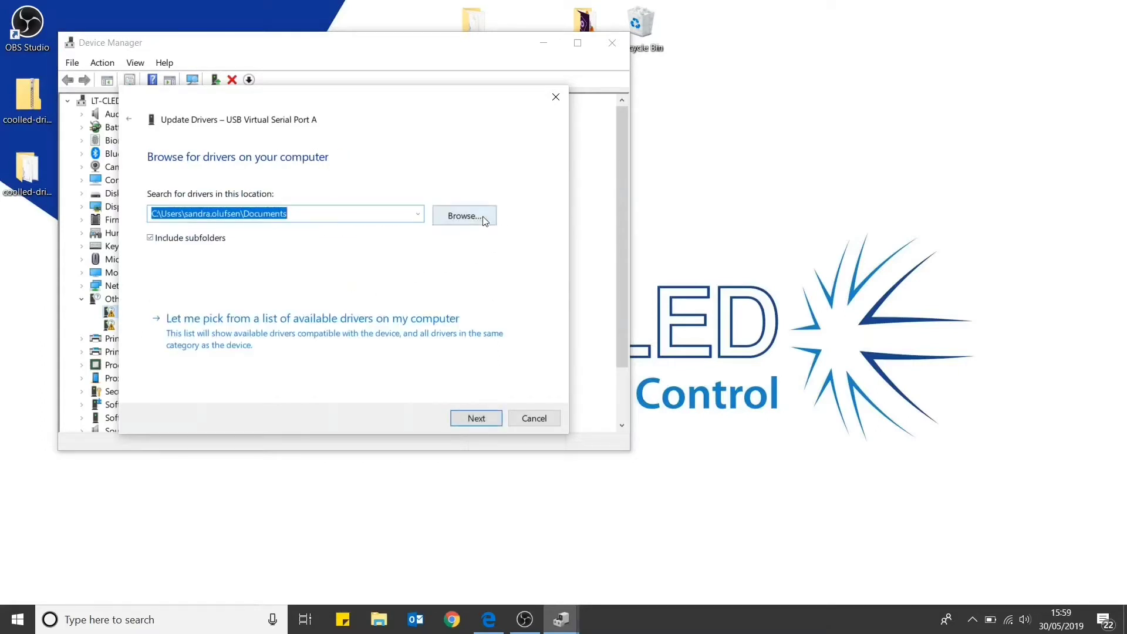
{"action": "left_click", "coordinate": [483, 219]}
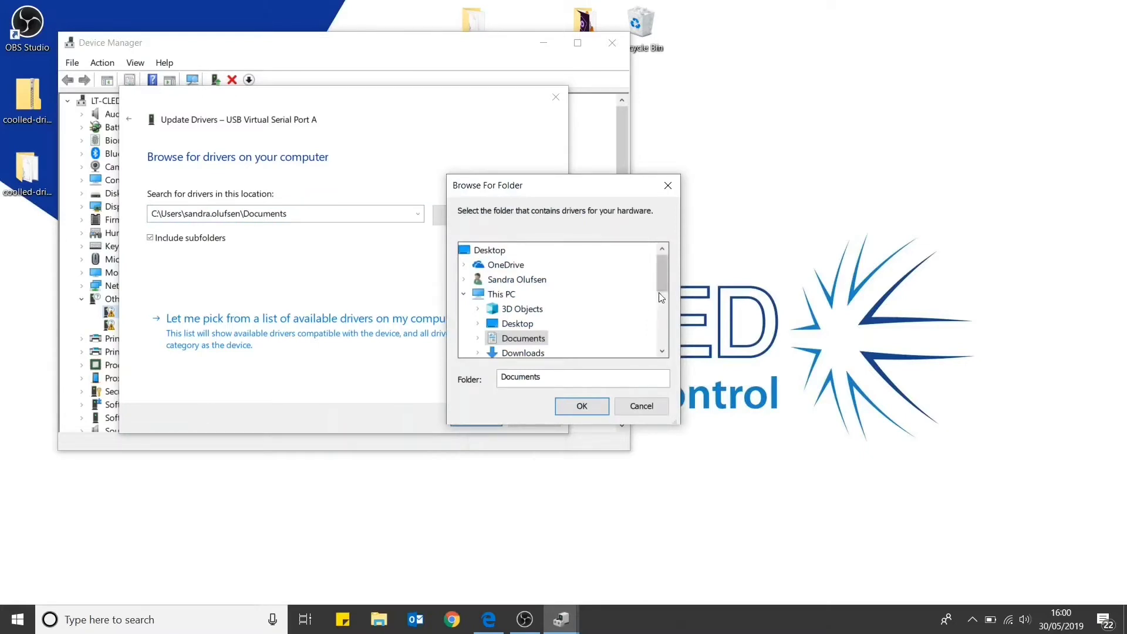
{"action": "double_click", "coordinate": [524, 324]}
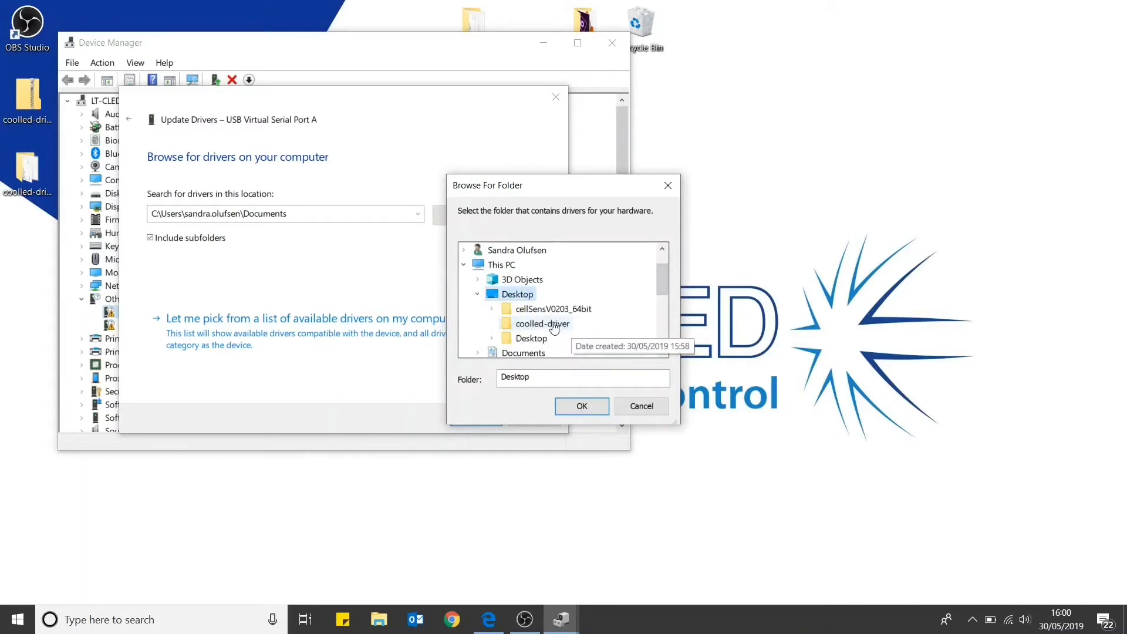
{"action": "left_click", "coordinate": [553, 326]}
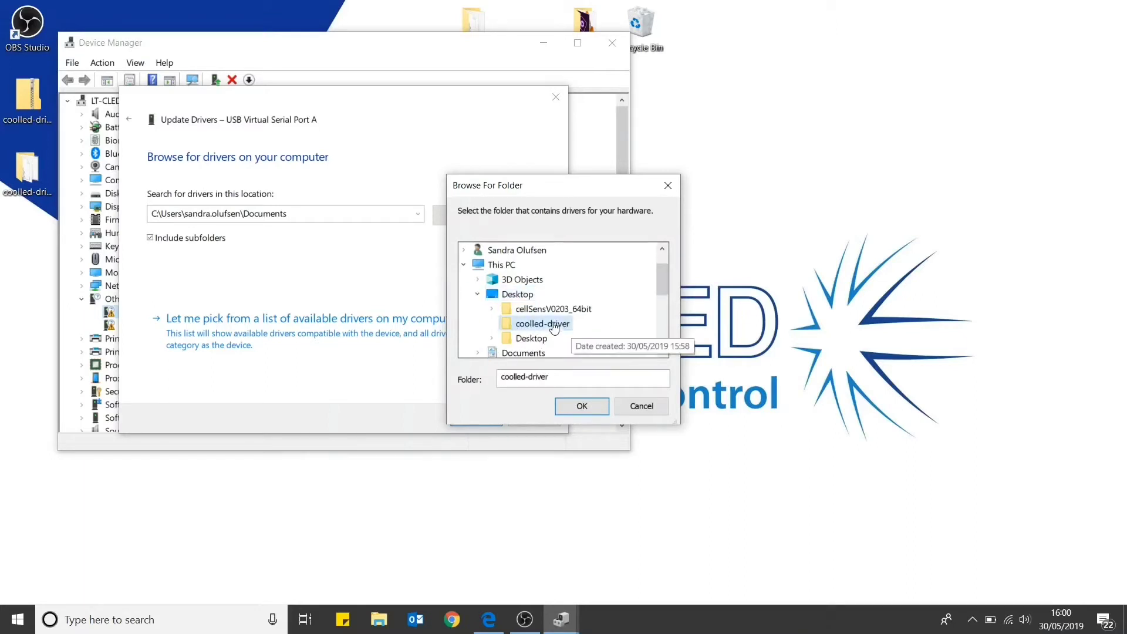
{"action": "left_click", "coordinate": [580, 407]}
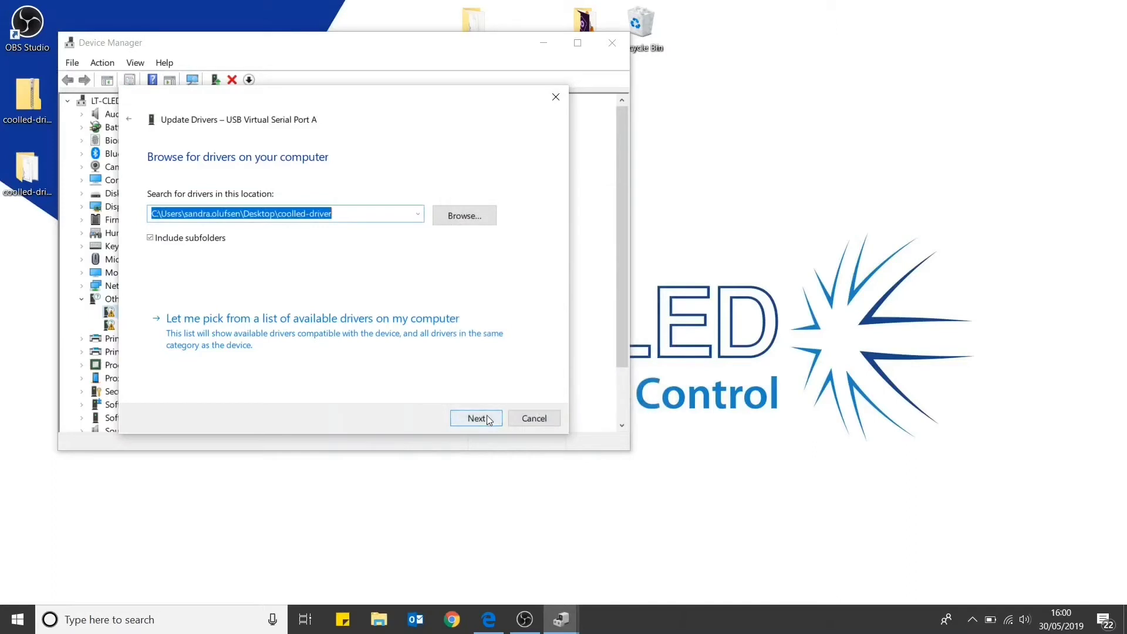
{"action": "left_click", "coordinate": [487, 417]}
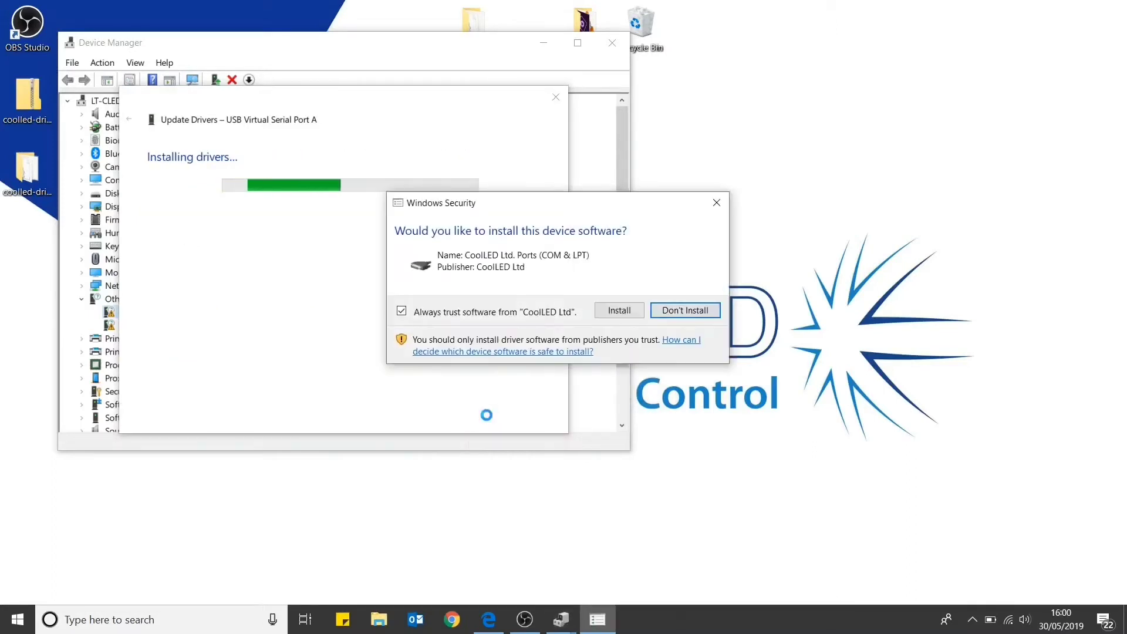
{"action": "left_click", "coordinate": [619, 310]}
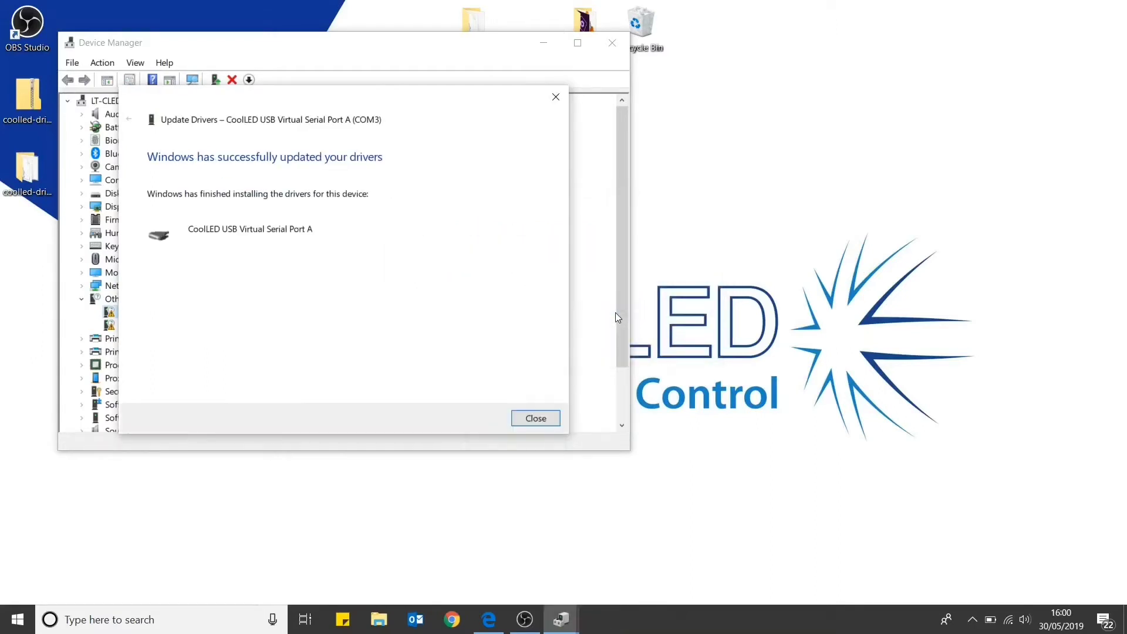
{"action": "left_click", "coordinate": [532, 418]}
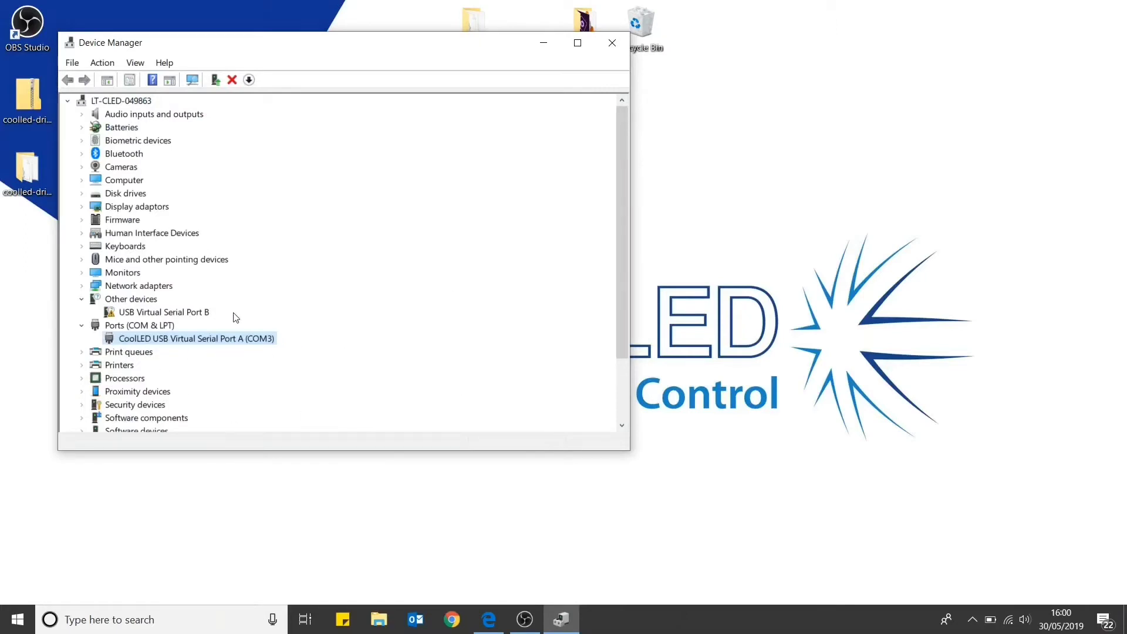
Step: Install the CoolLED driver for USB Virtual Serial Port B as COM4, then close Device Manager
{"action": "right_click", "coordinate": [142, 314]}
{"action": "left_click", "coordinate": [182, 322]}
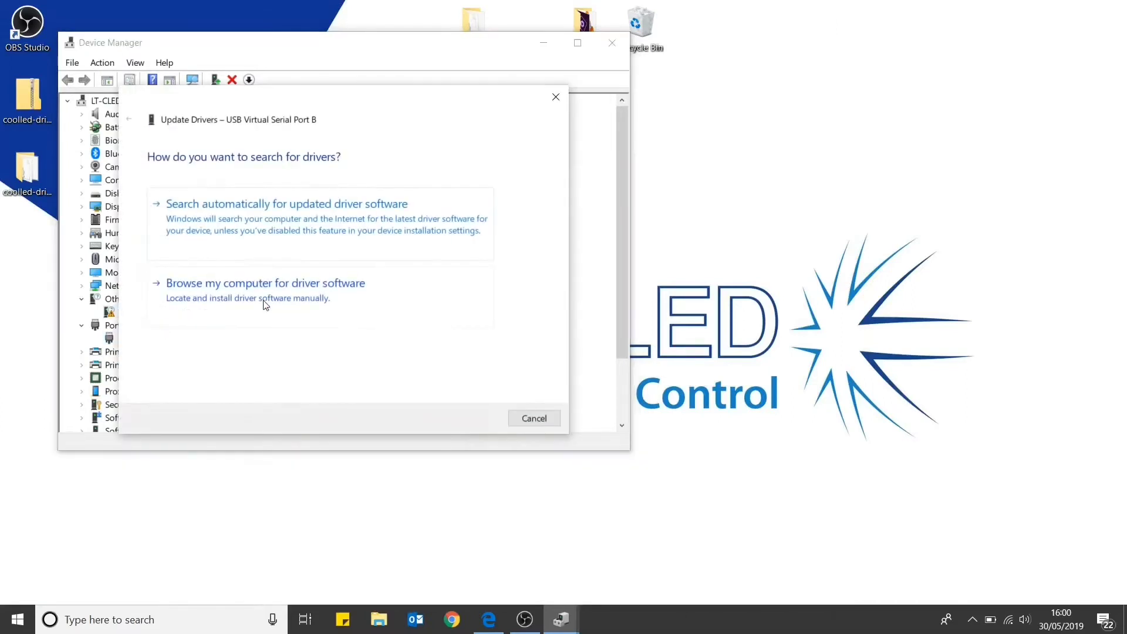
{"action": "left_click", "coordinate": [303, 296]}
{"action": "left_click", "coordinate": [475, 418]}
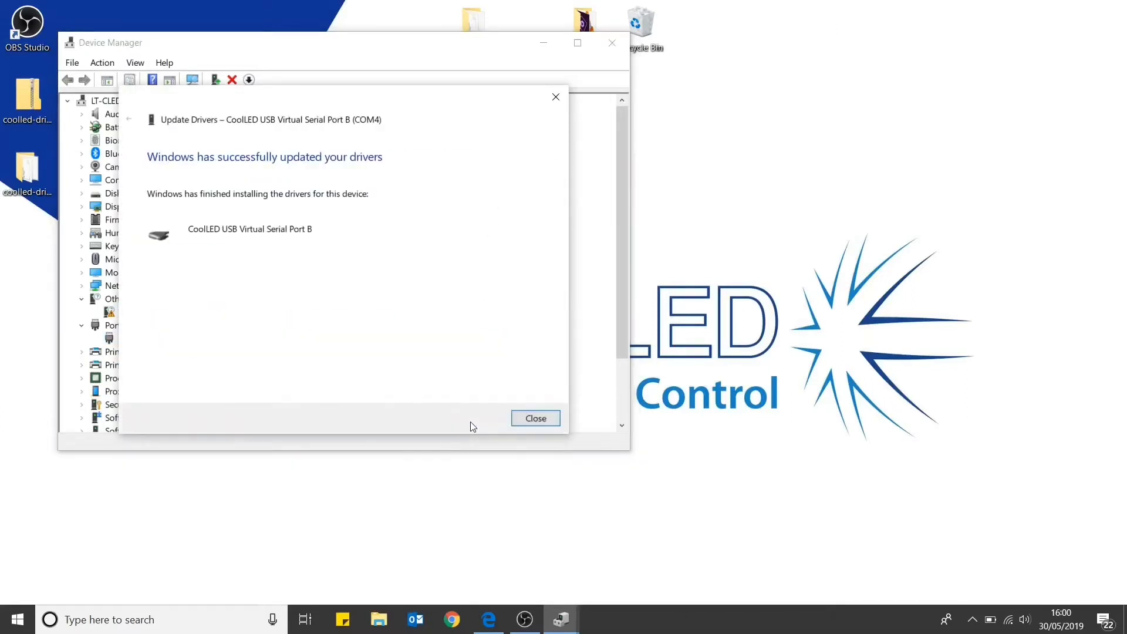
{"action": "left_click", "coordinate": [535, 418]}
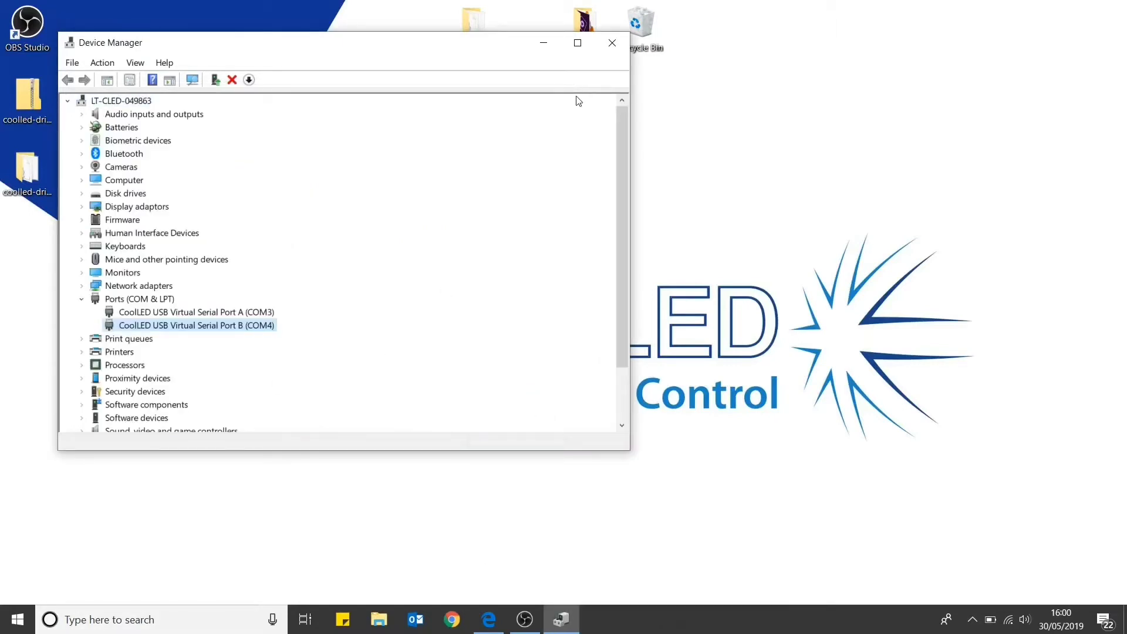
{"action": "left_click", "coordinate": [612, 42]}
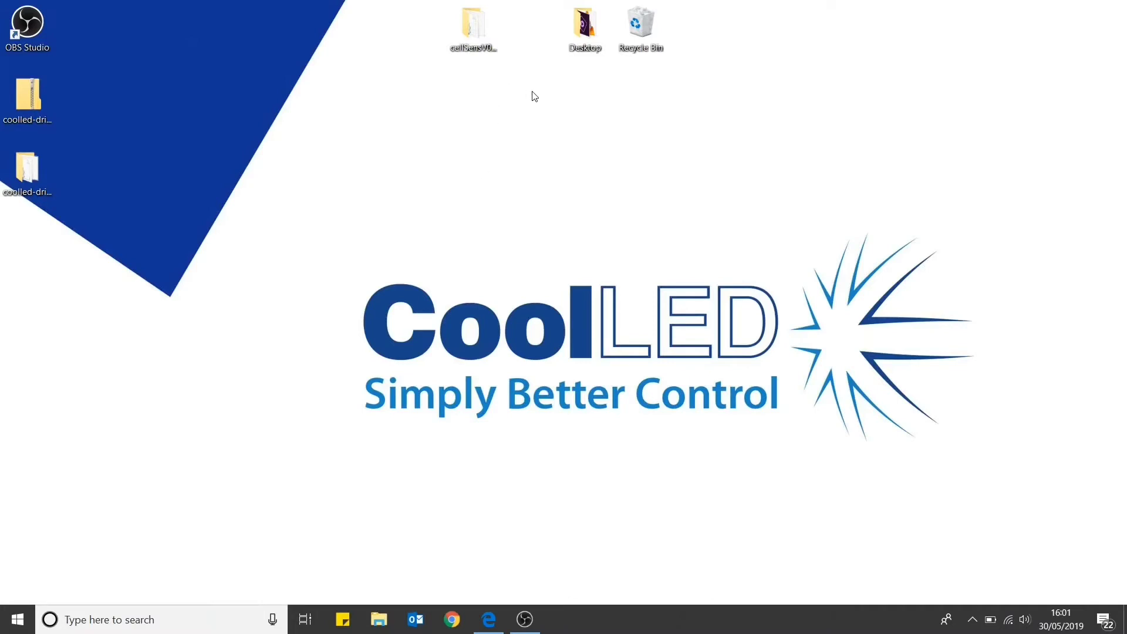
Step: Open the cellSensV0203_64bit folder and launch its Setup application
{"action": "double_click", "coordinate": [479, 34]}
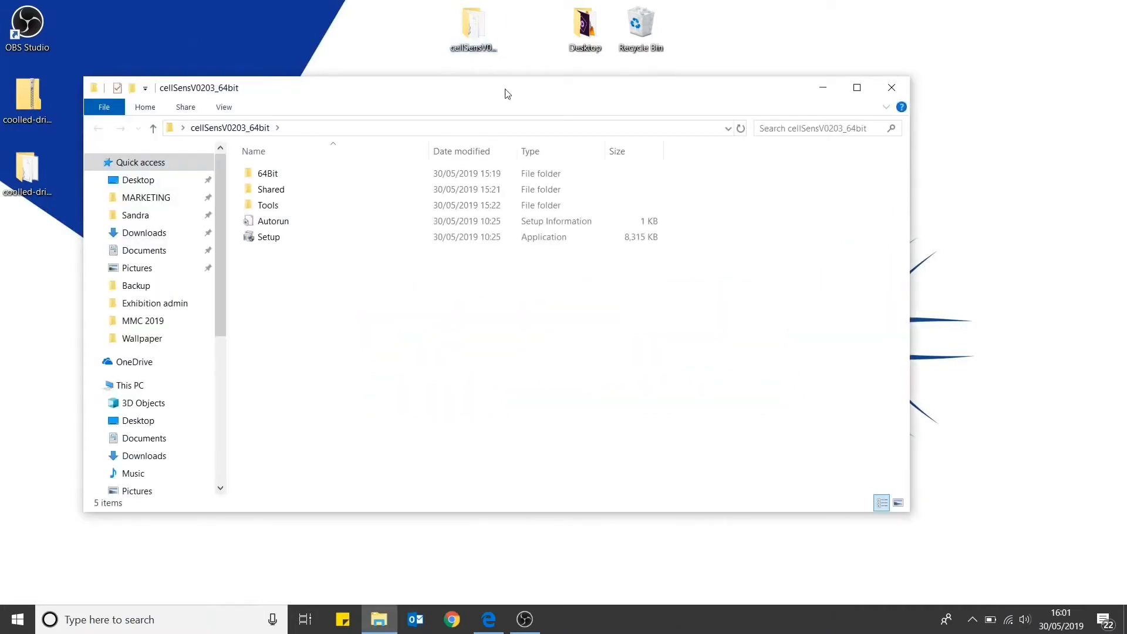
{"action": "double_click", "coordinate": [272, 241]}
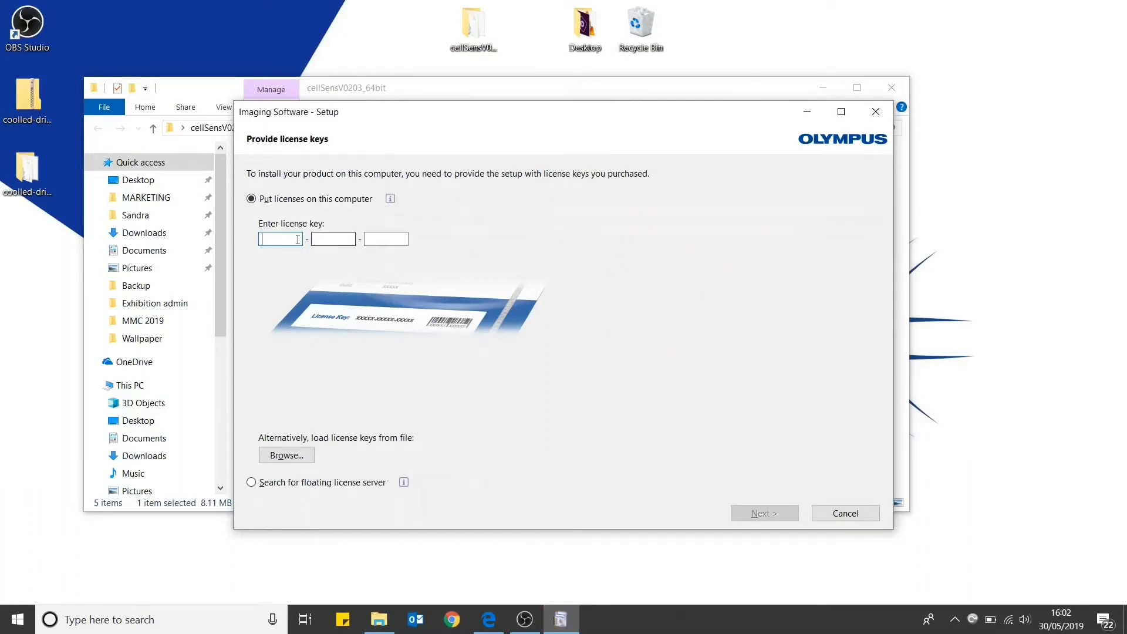
Step: Activate the licence key, select cellSens Dimension 2.3, and add the Life Science Analysis solution
{"action": "type", "text": "XXXXXXXXX"}
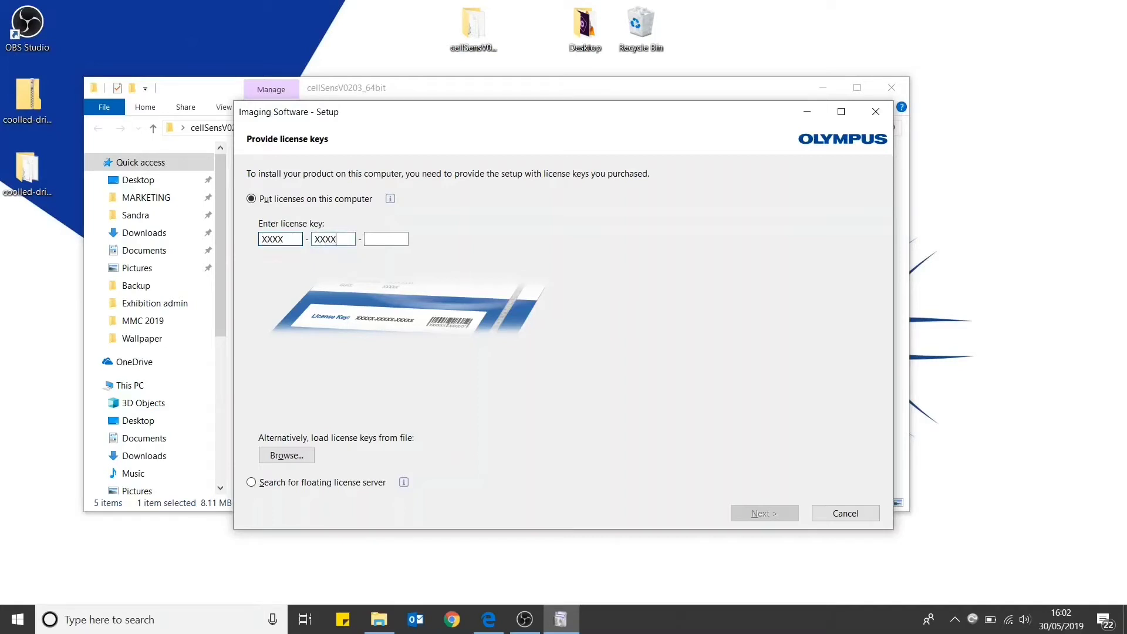
{"action": "type", "text": "XXX"}
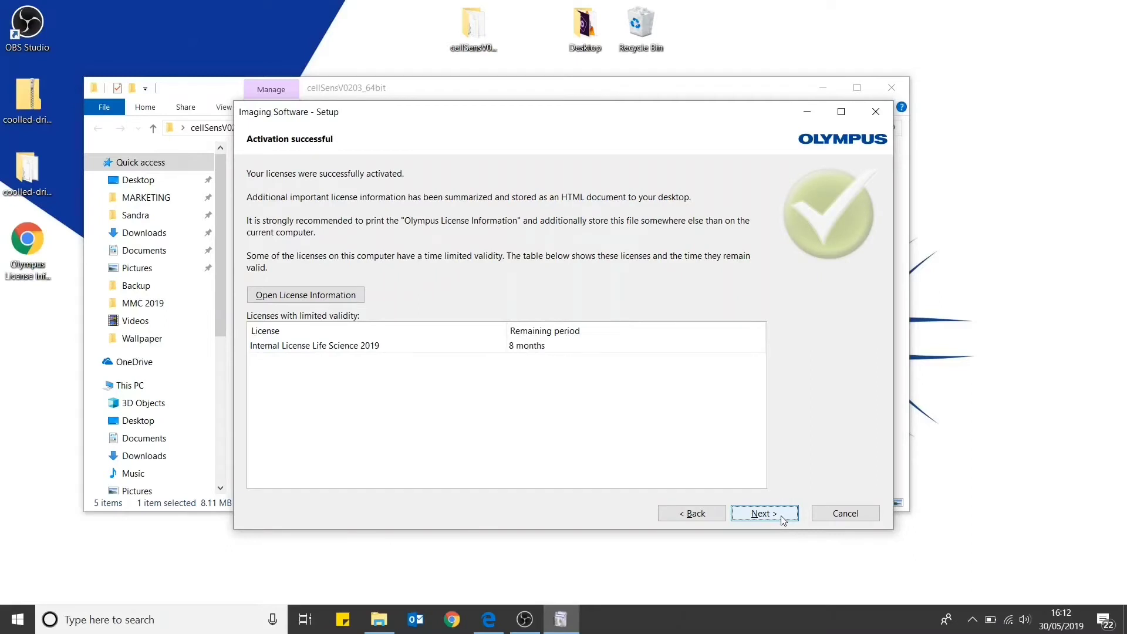
{"action": "left_click", "coordinate": [782, 520]}
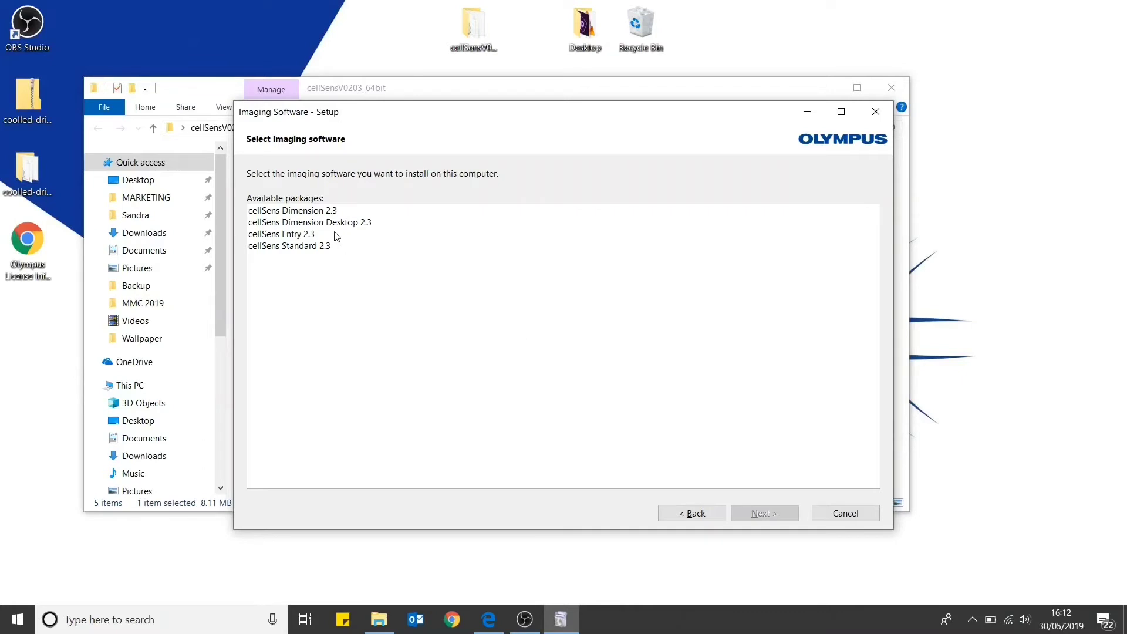
{"action": "left_click", "coordinate": [321, 212]}
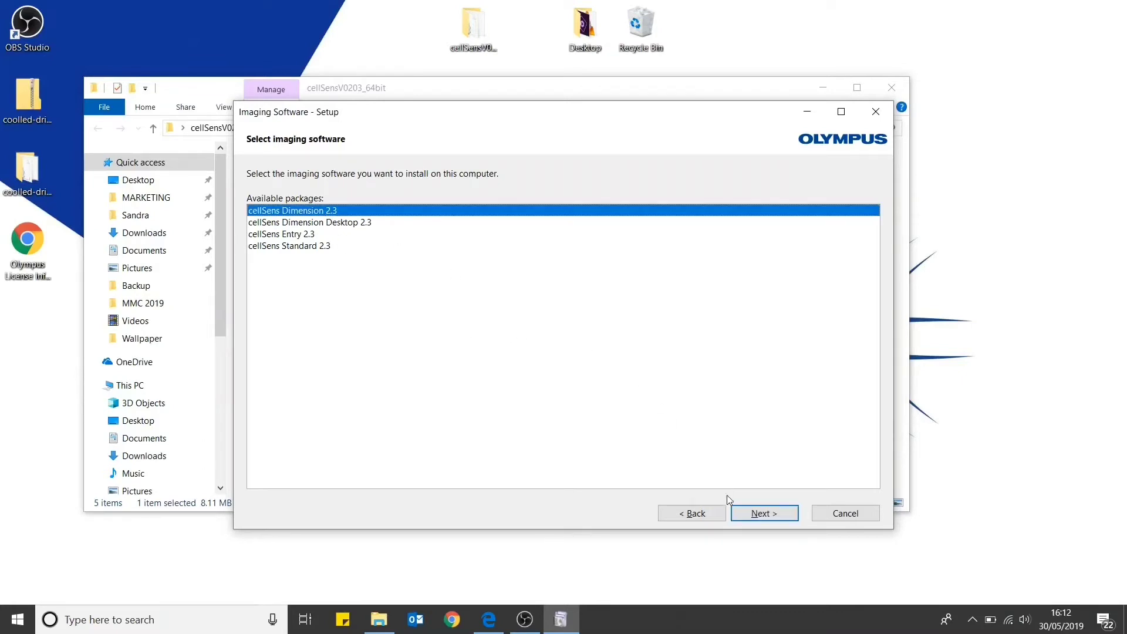
{"action": "left_click", "coordinate": [793, 523]}
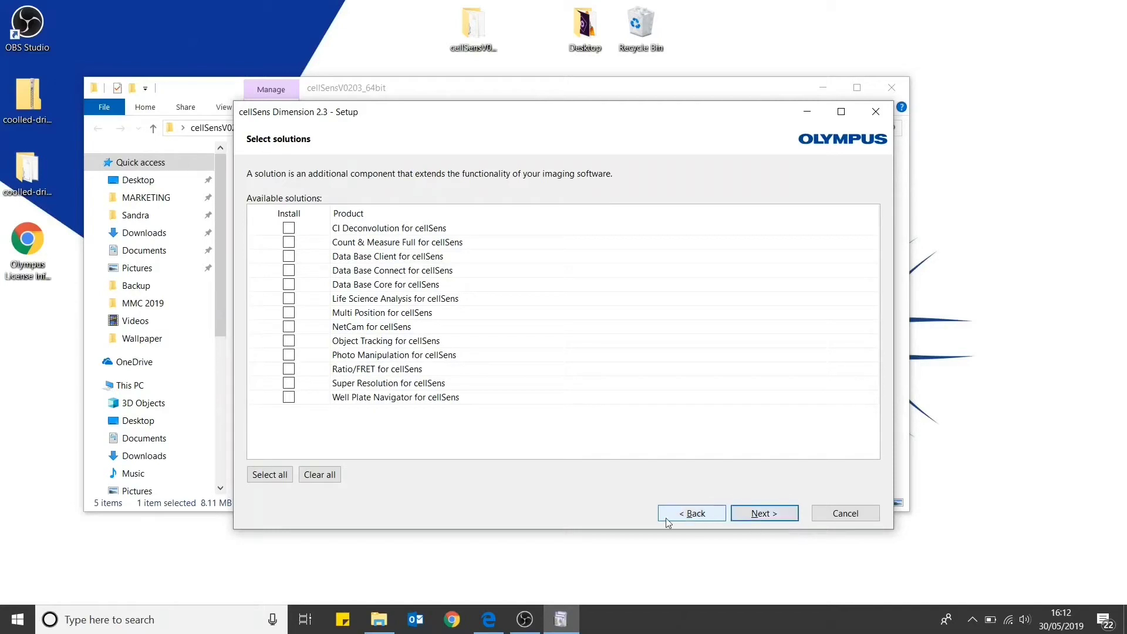
{"action": "left_click", "coordinate": [459, 383]}
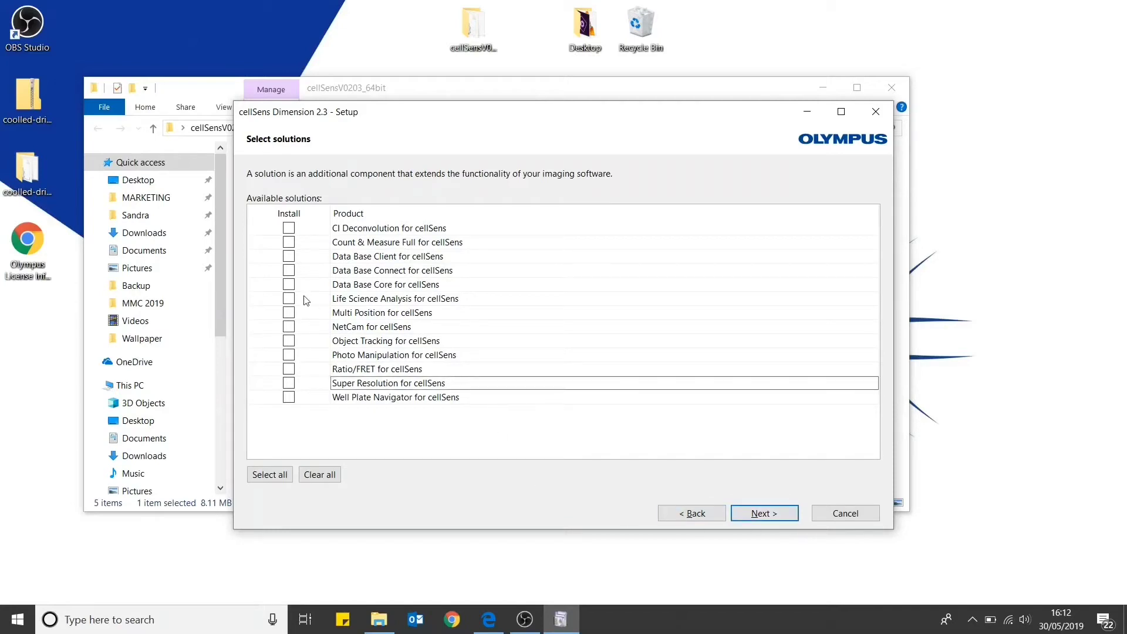
{"action": "left_click", "coordinate": [289, 298]}
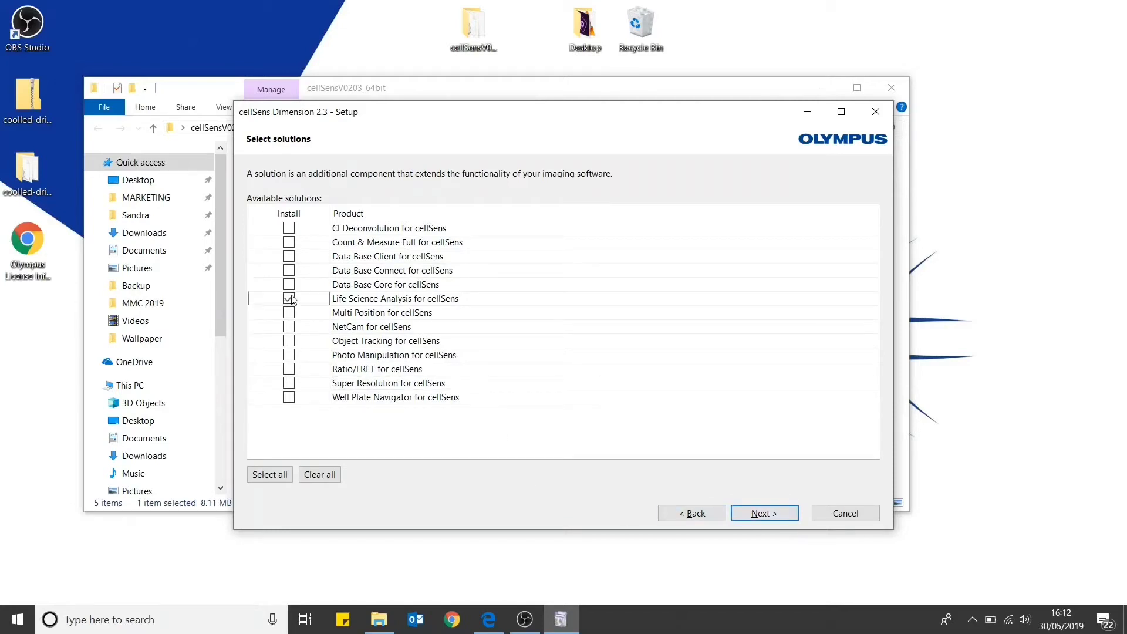
{"action": "left_click", "coordinate": [762, 514]}
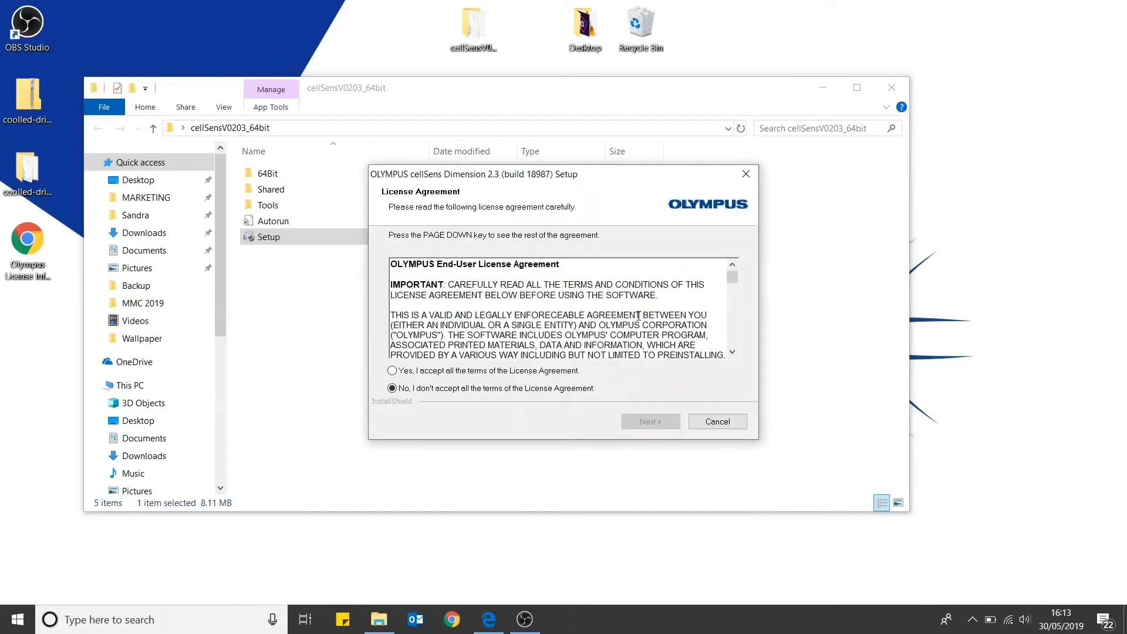
Step: Accept the EULA, keep English, and accept C:\Program Files\cellSens Dimension\ as destination
{"action": "scroll", "coordinate": [639, 315], "scroll_direction": "down", "scroll_amount": 10}
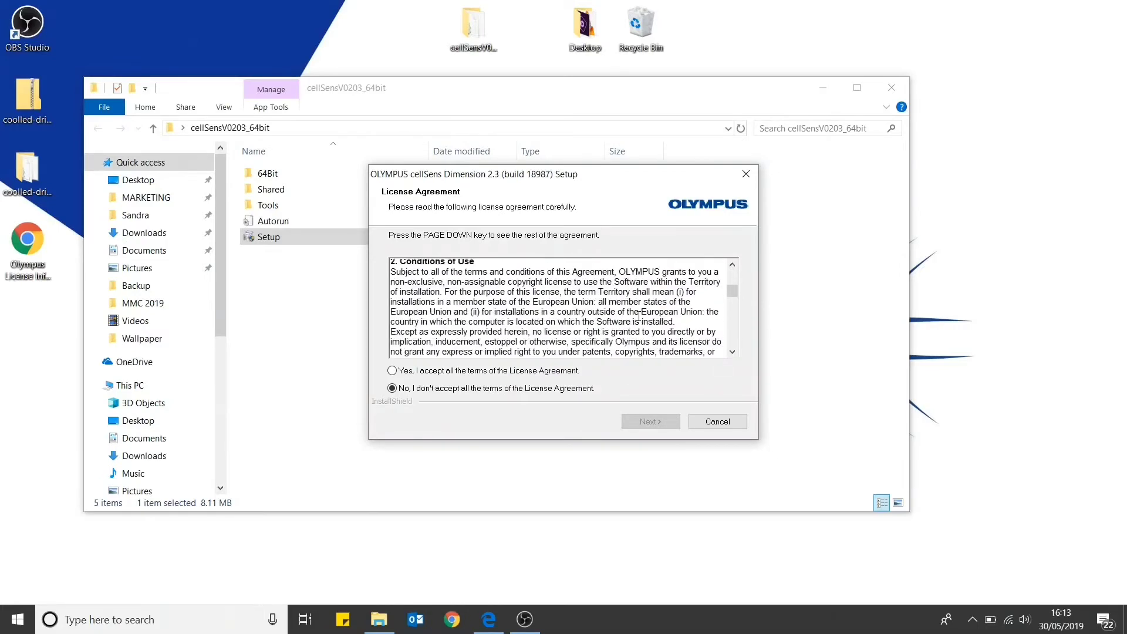
{"action": "scroll", "coordinate": [638, 315], "scroll_direction": "down", "scroll_amount": 10}
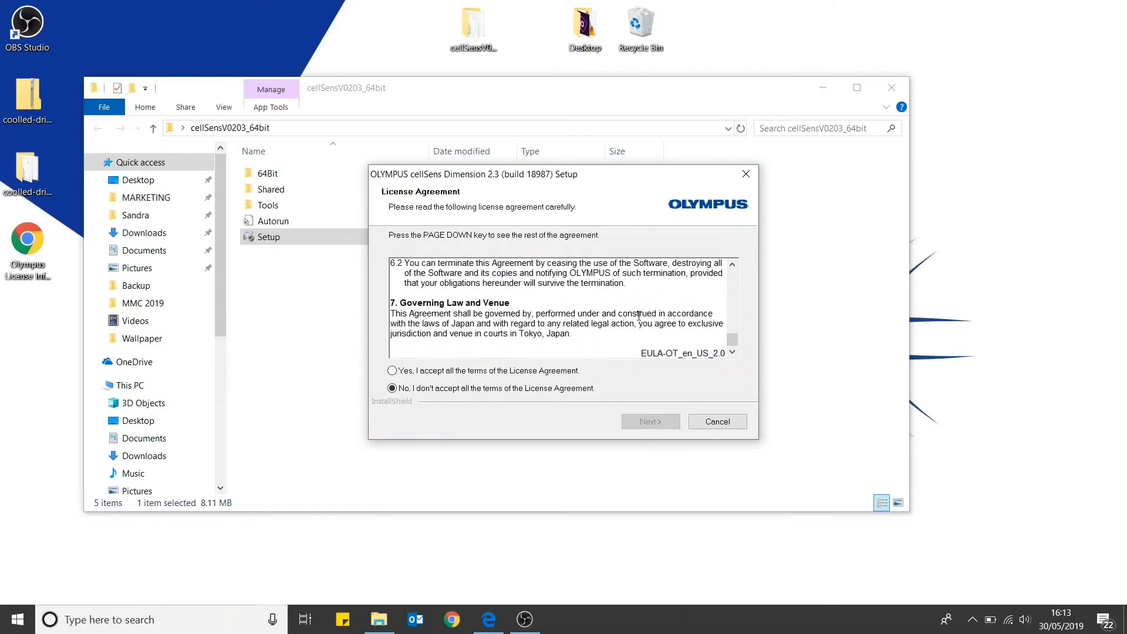
{"action": "left_click", "coordinate": [410, 370]}
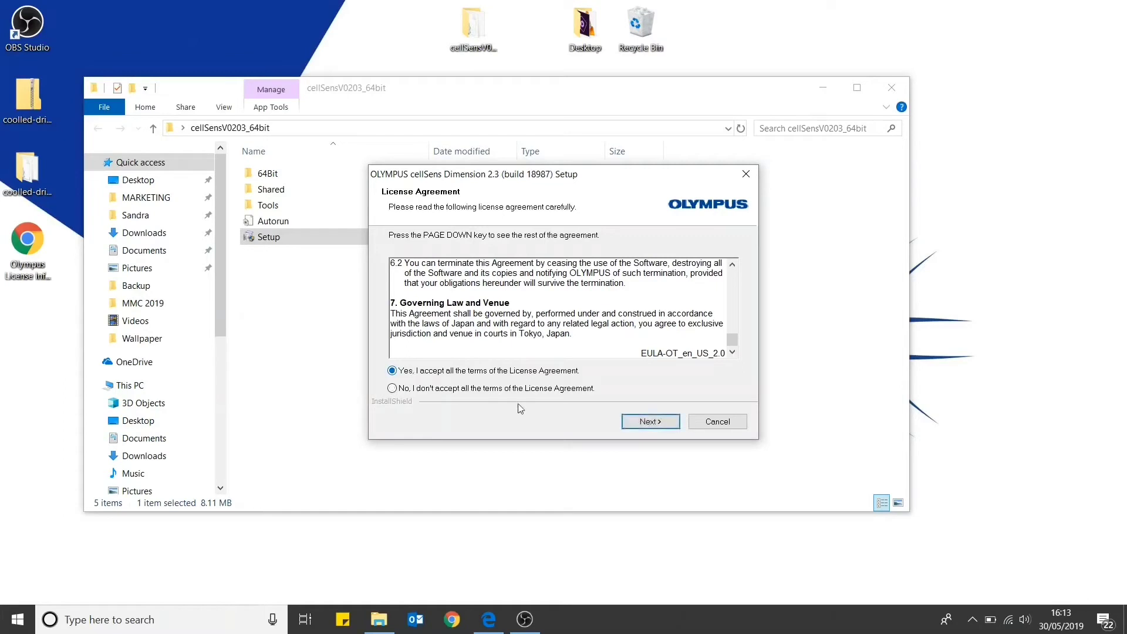
{"action": "left_click", "coordinate": [657, 430]}
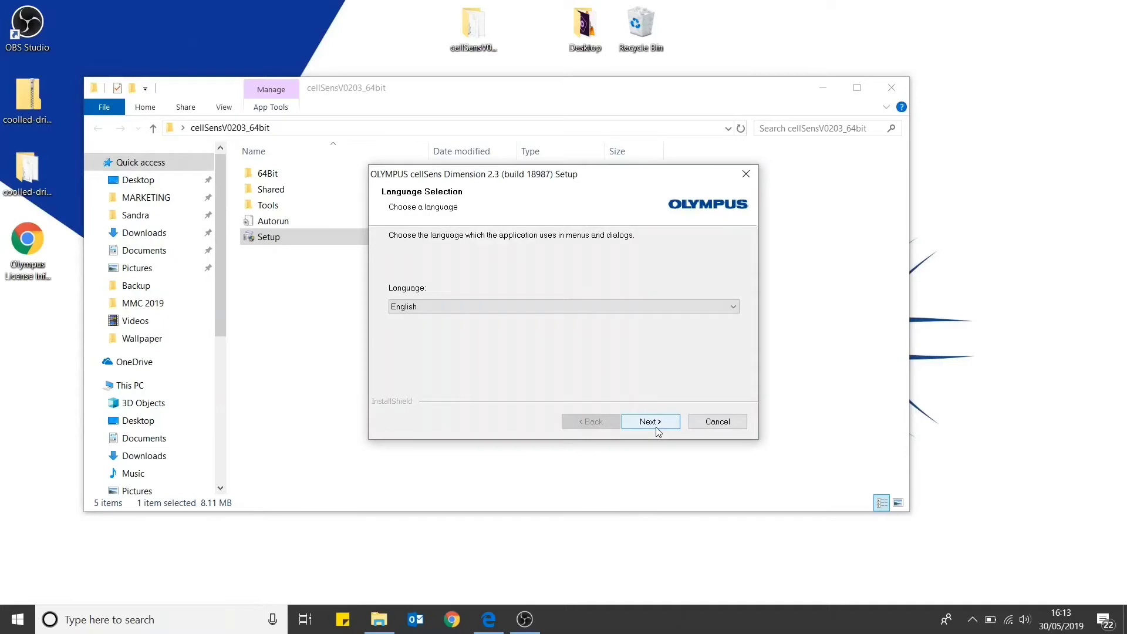
{"action": "left_click", "coordinate": [658, 431]}
{"action": "left_click", "coordinate": [658, 431]}
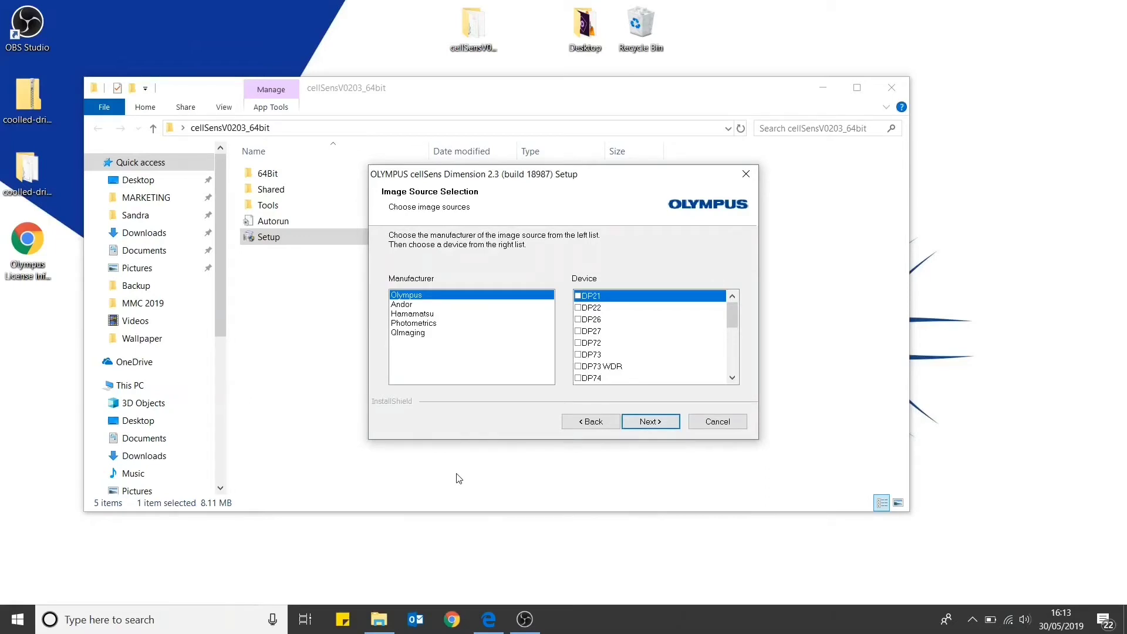
Step: Accept the default image sources and continue with no microscope controller selected
{"action": "left_click", "coordinate": [645, 423]}
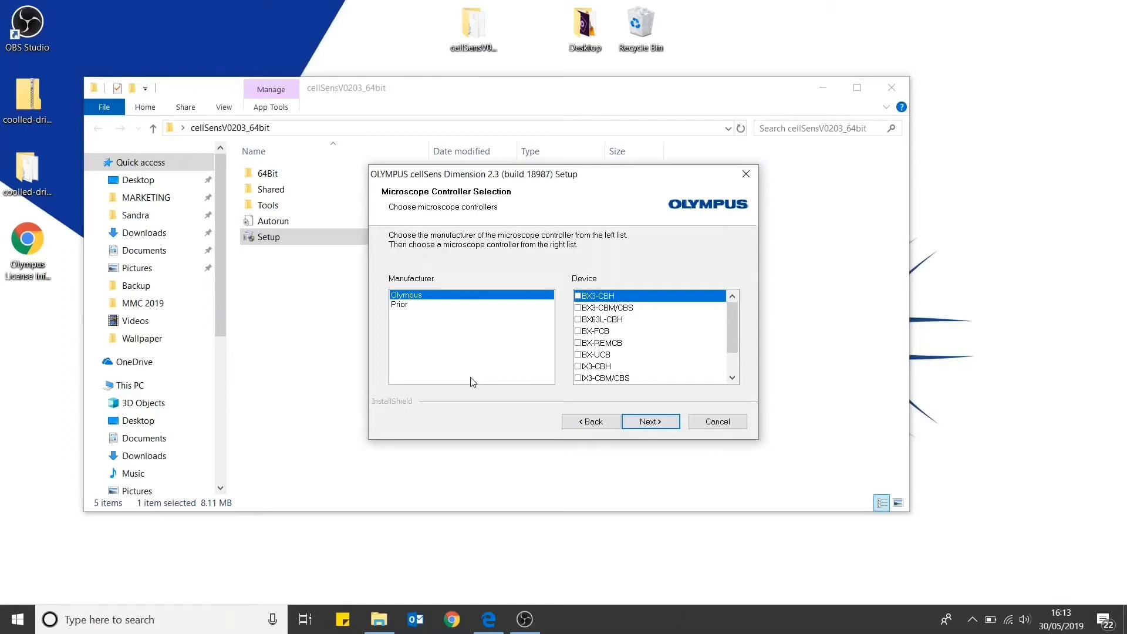
{"action": "left_click", "coordinate": [648, 422]}
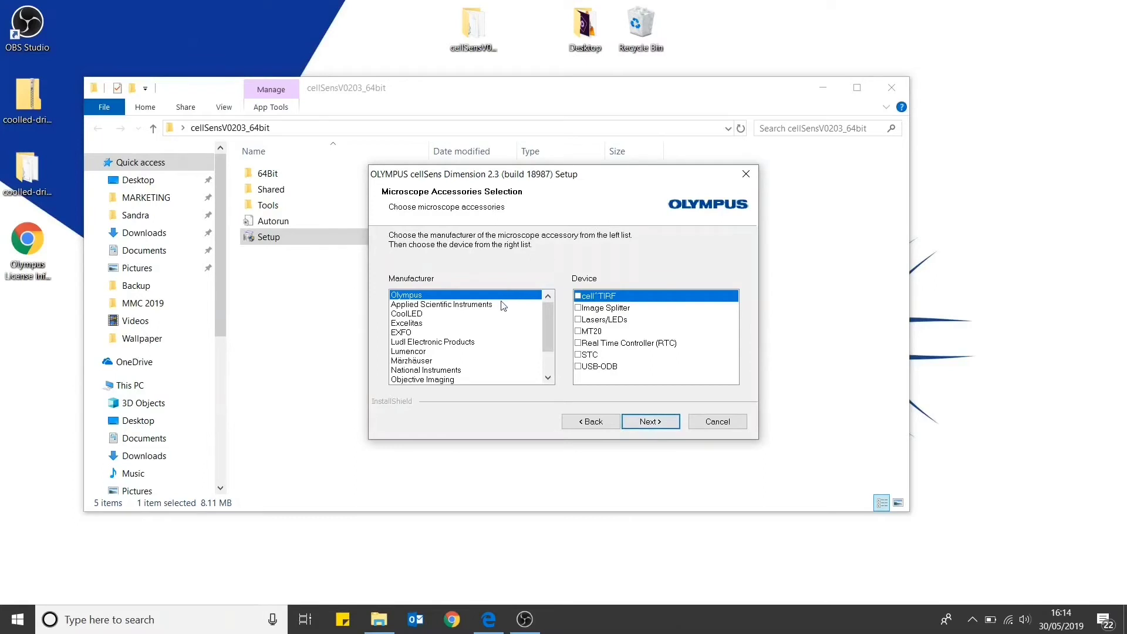
Step: Select CoolLED pE-300 ultra, pE-300 white, pE-340 fura and pE-4000, keeping both desktop shortcuts
{"action": "left_click", "coordinate": [415, 314]}
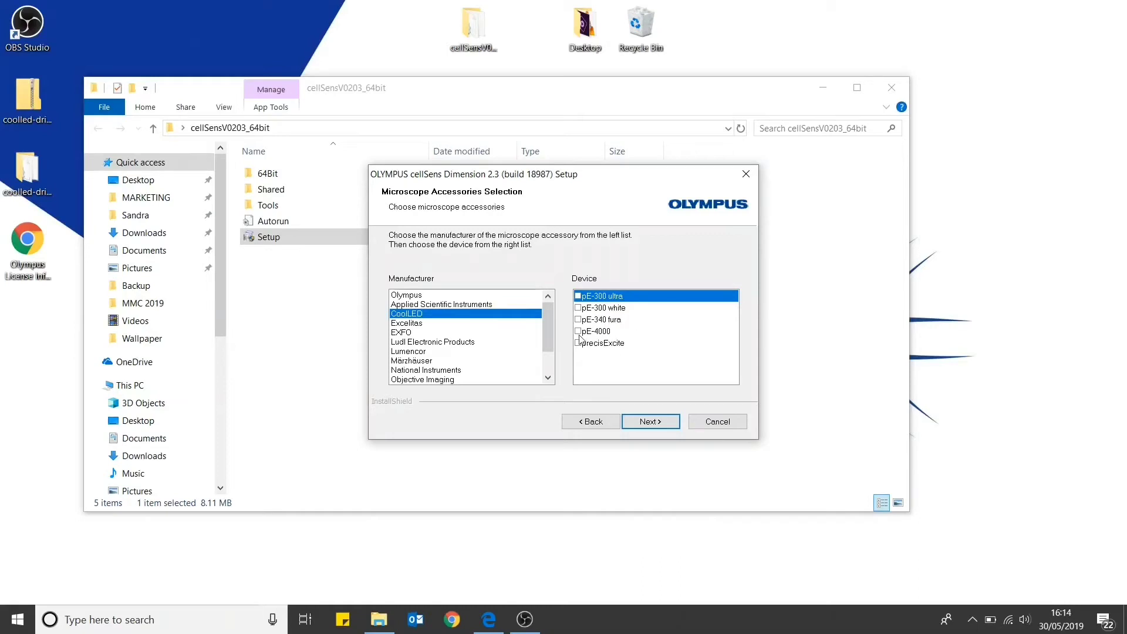
{"action": "left_click", "coordinate": [578, 296]}
{"action": "left_click", "coordinate": [578, 308]}
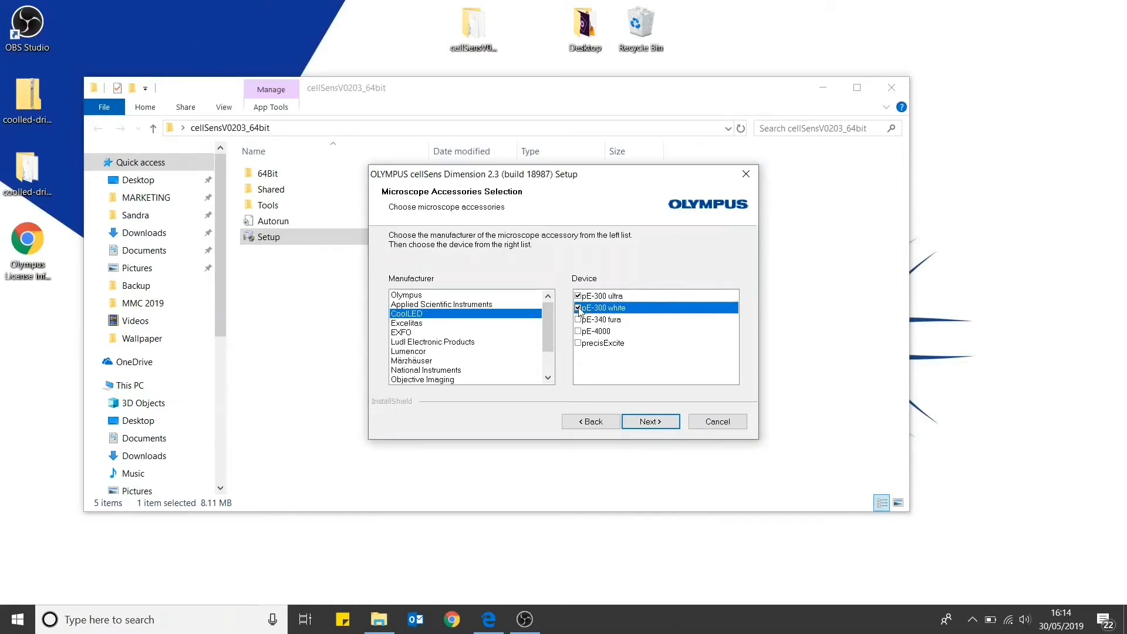
{"action": "left_click", "coordinate": [578, 320]}
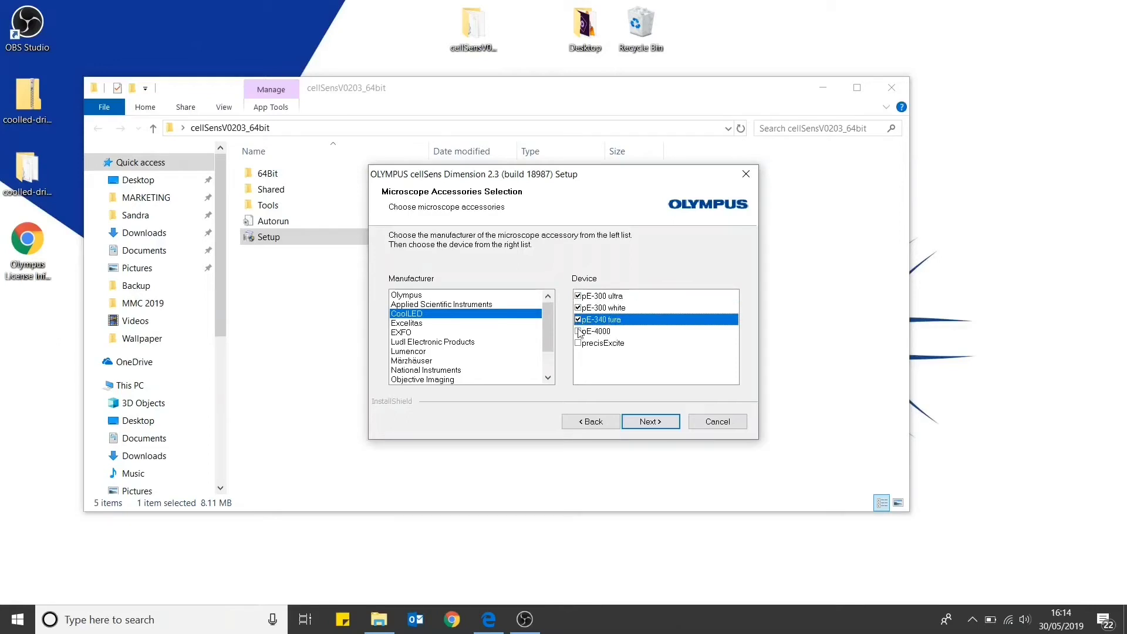
{"action": "left_click", "coordinate": [578, 332]}
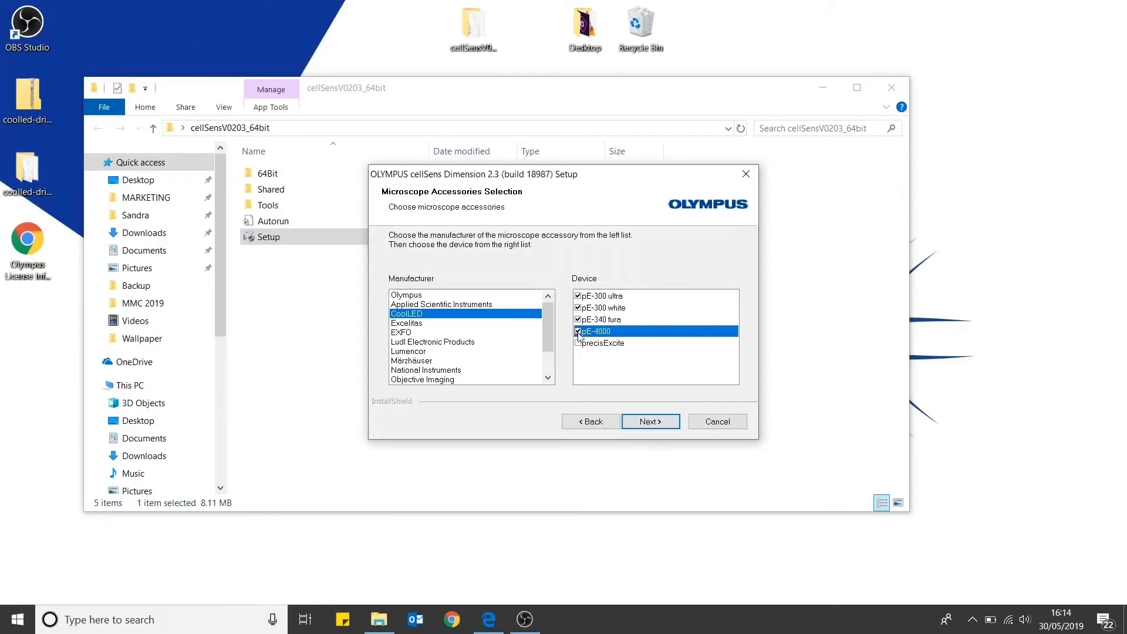
{"action": "left_click", "coordinate": [667, 431]}
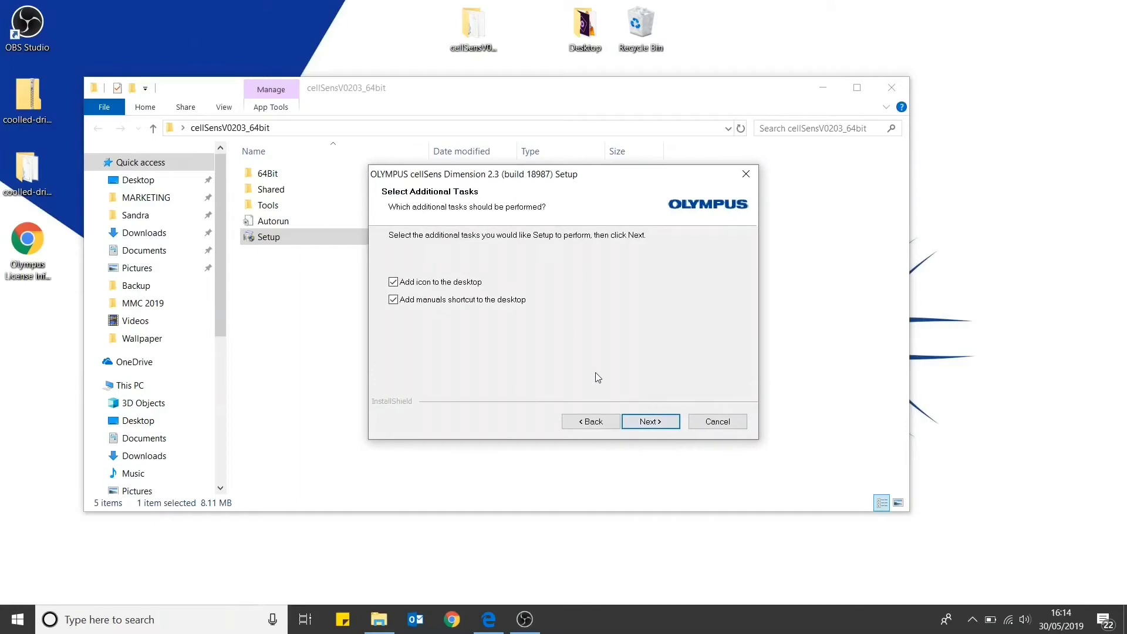
{"action": "left_click", "coordinate": [649, 424]}
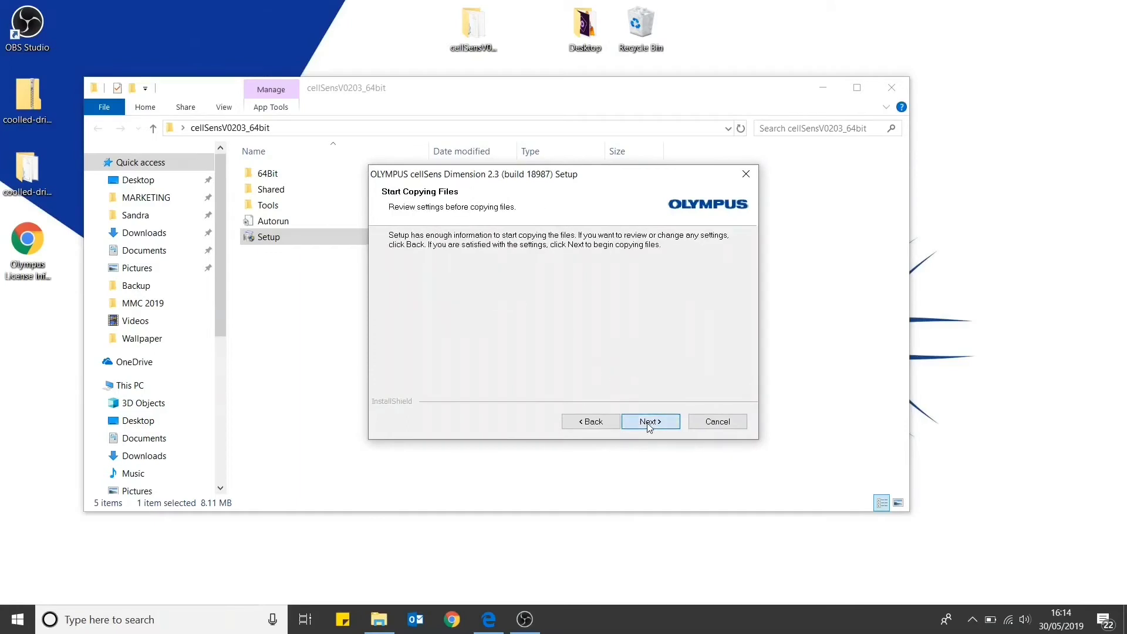
Step: Copy the cellSens Dimension files, finish the wizard, and close the setup folder window
{"action": "left_click", "coordinate": [649, 423]}
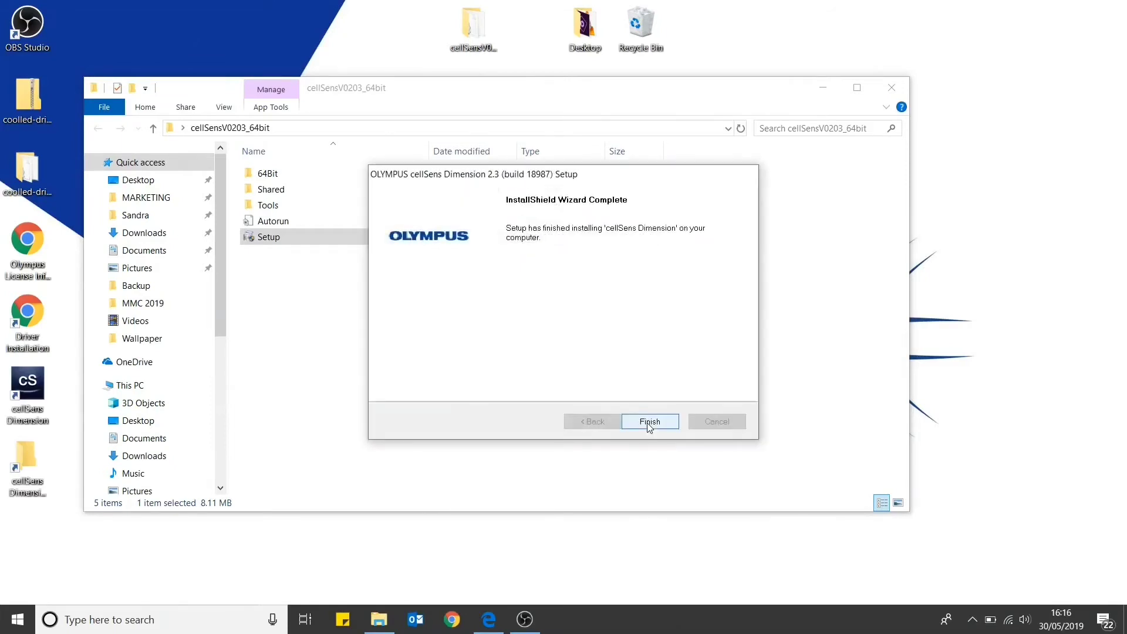
{"action": "left_click", "coordinate": [649, 423]}
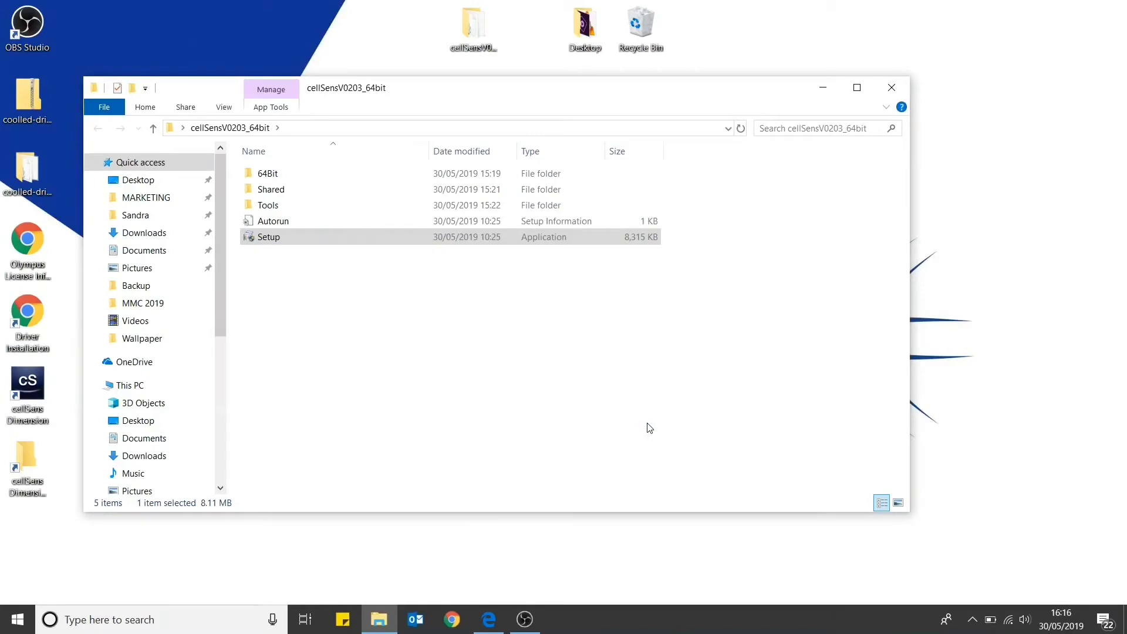
{"action": "left_click", "coordinate": [892, 88]}
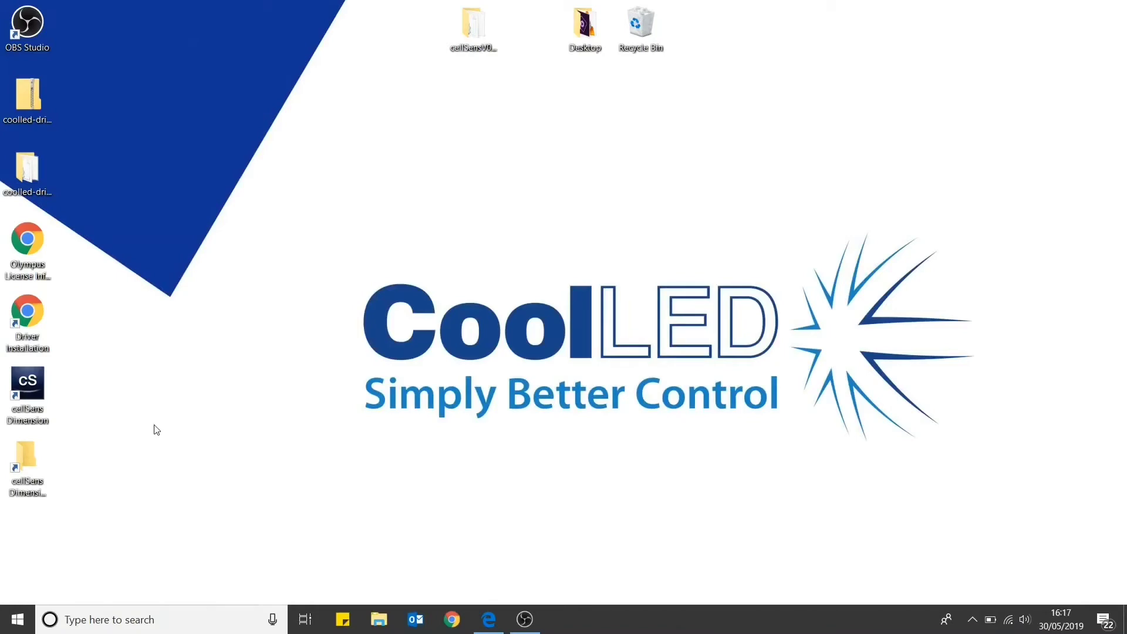
Step: Confirm the Life Science Analysis solution and accept the licence agreement
{"action": "double_click", "coordinate": [27, 390]}
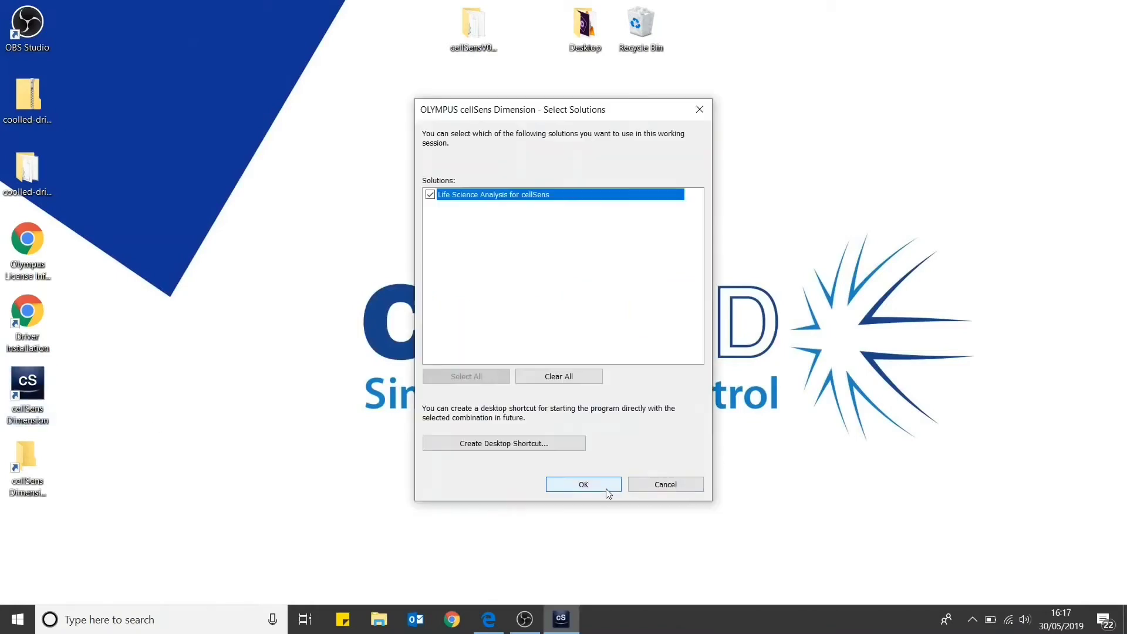
{"action": "left_click", "coordinate": [607, 488]}
{"action": "left_click", "coordinate": [440, 410]}
{"action": "left_click", "coordinate": [651, 433]}
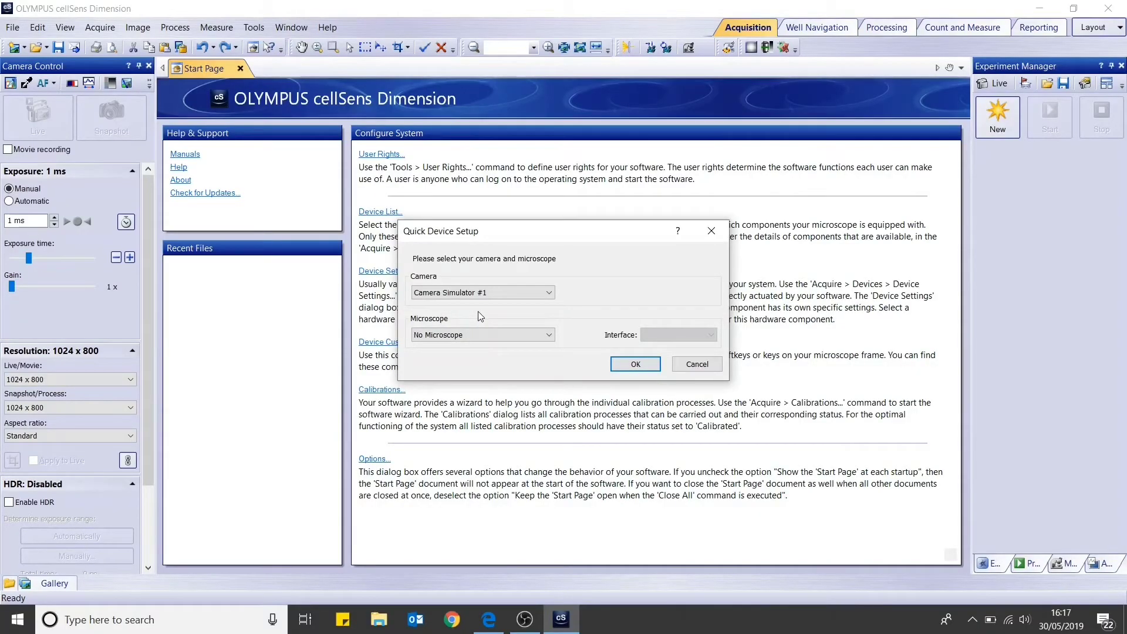
Step: Choose Manual Microscope with Camera Simulator #1 in Quick Device Setup
{"action": "left_click", "coordinate": [501, 335]}
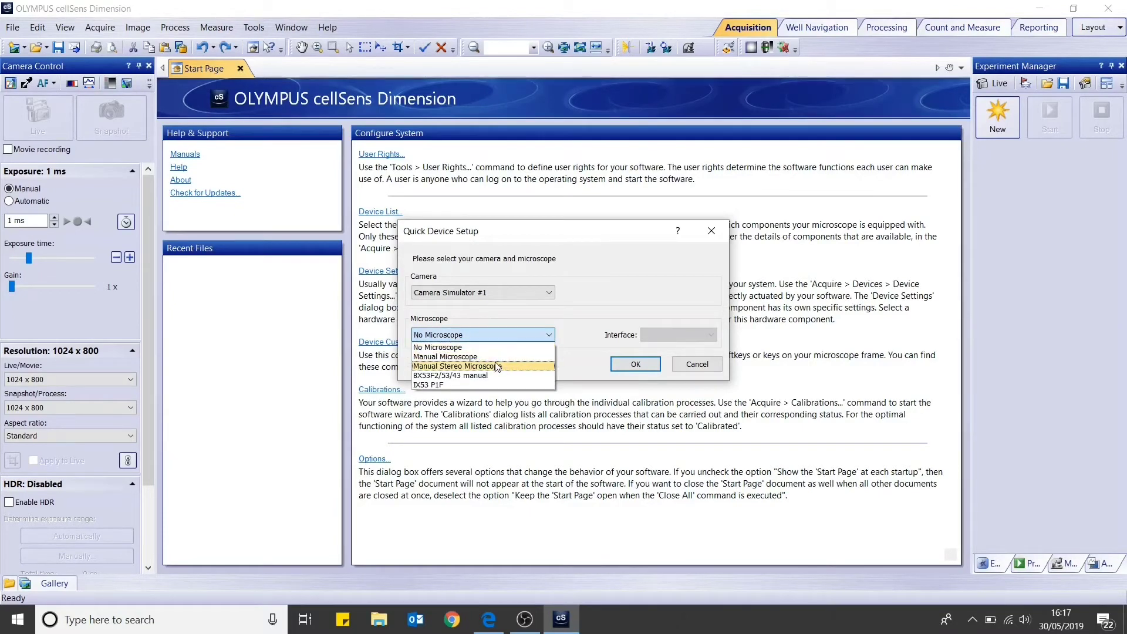
{"action": "left_click", "coordinate": [493, 357]}
{"action": "left_click", "coordinate": [636, 365]}
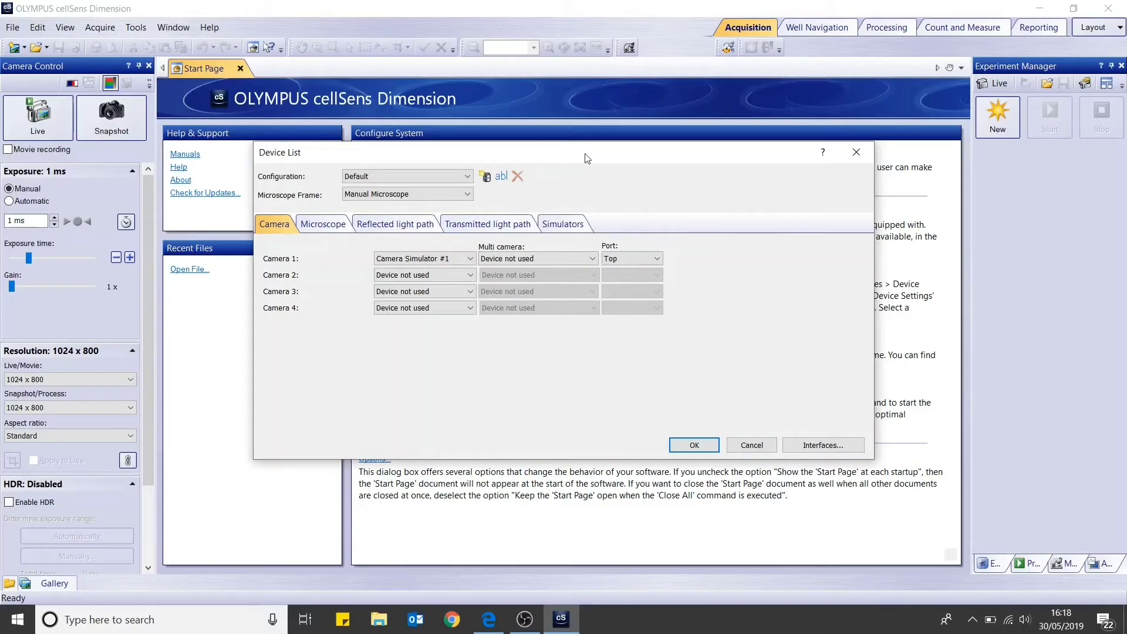
Step: Set the reflected light path lamp to CoolLED pE-4000 and shutter to its virtual shutter
{"action": "left_click_drag", "start_coordinate": [587, 158], "coordinate": [776, 188]}
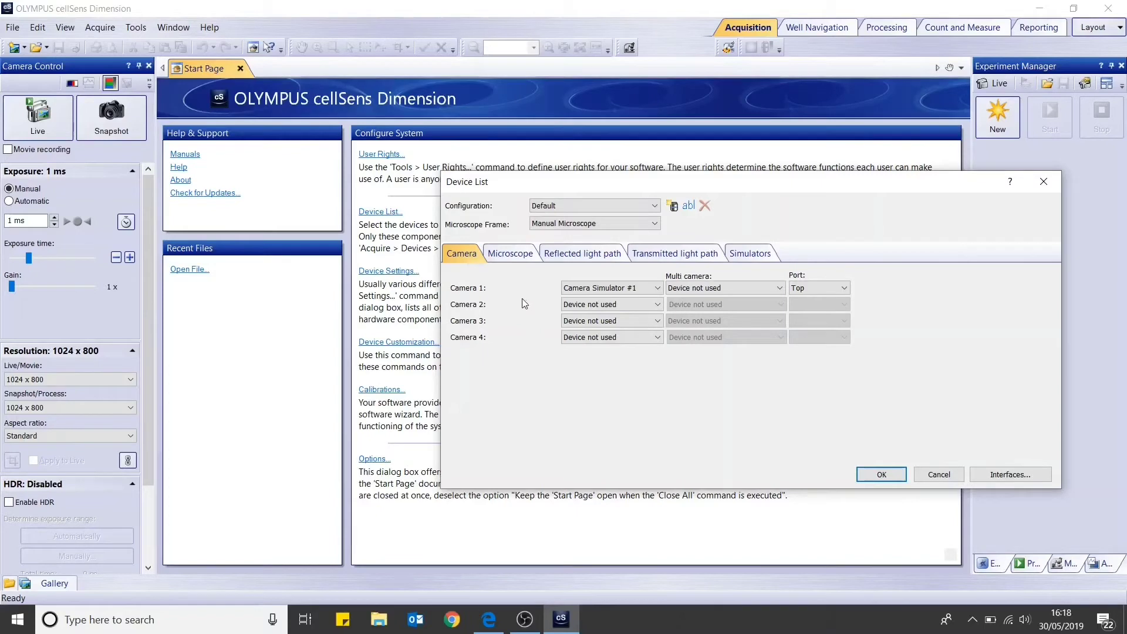
{"action": "left_click", "coordinate": [513, 260]}
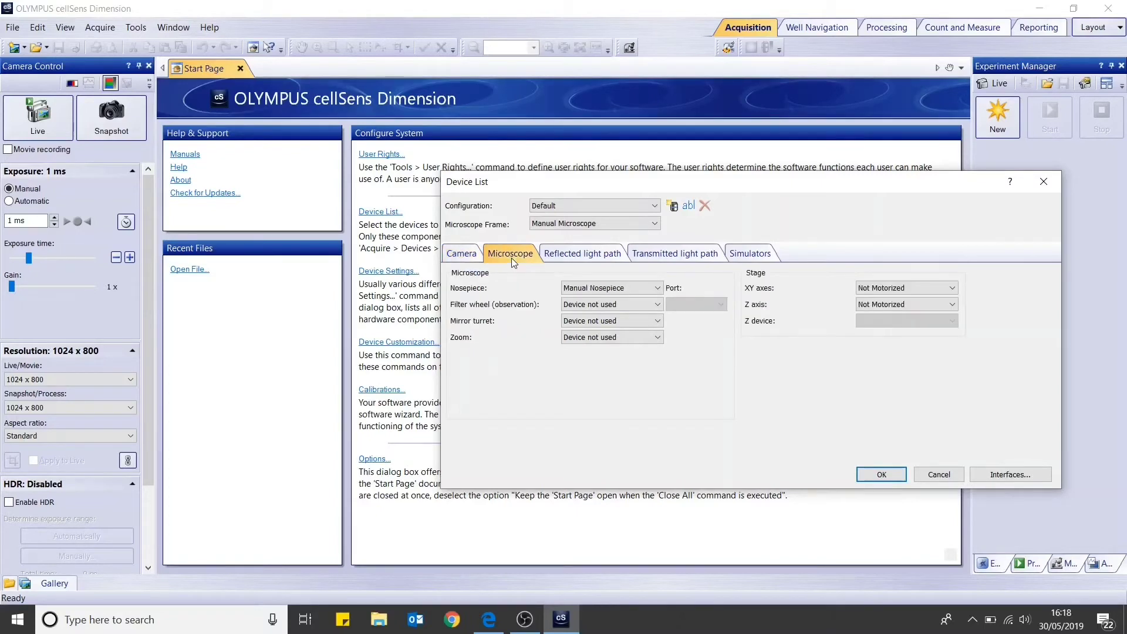
{"action": "left_click", "coordinate": [601, 257]}
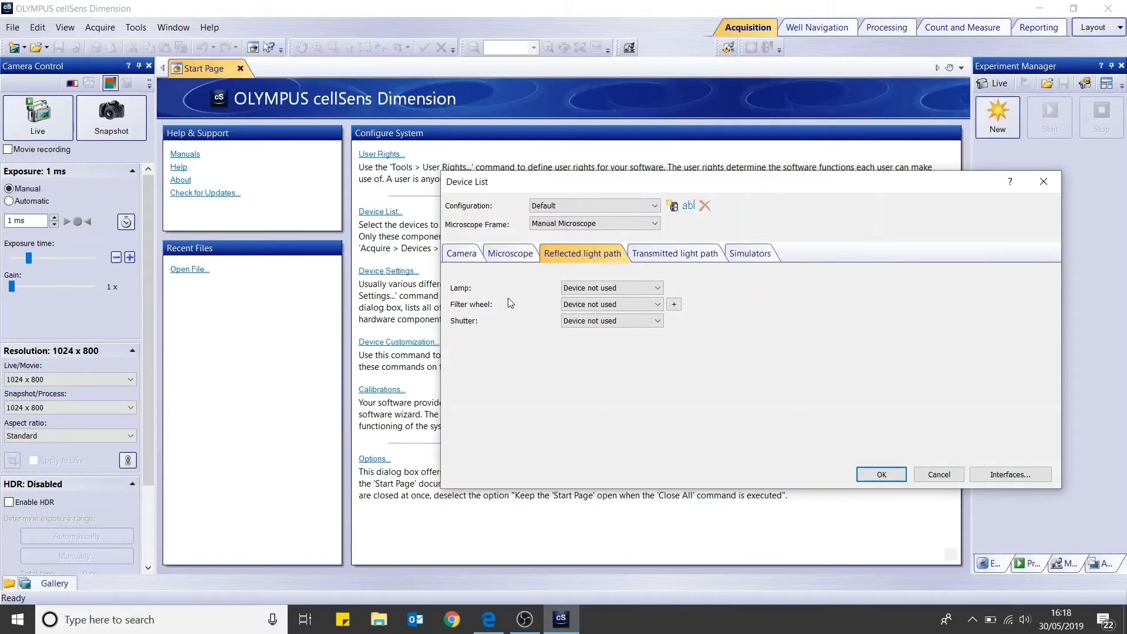
{"action": "left_click", "coordinate": [613, 288]}
{"action": "left_click", "coordinate": [615, 290]}
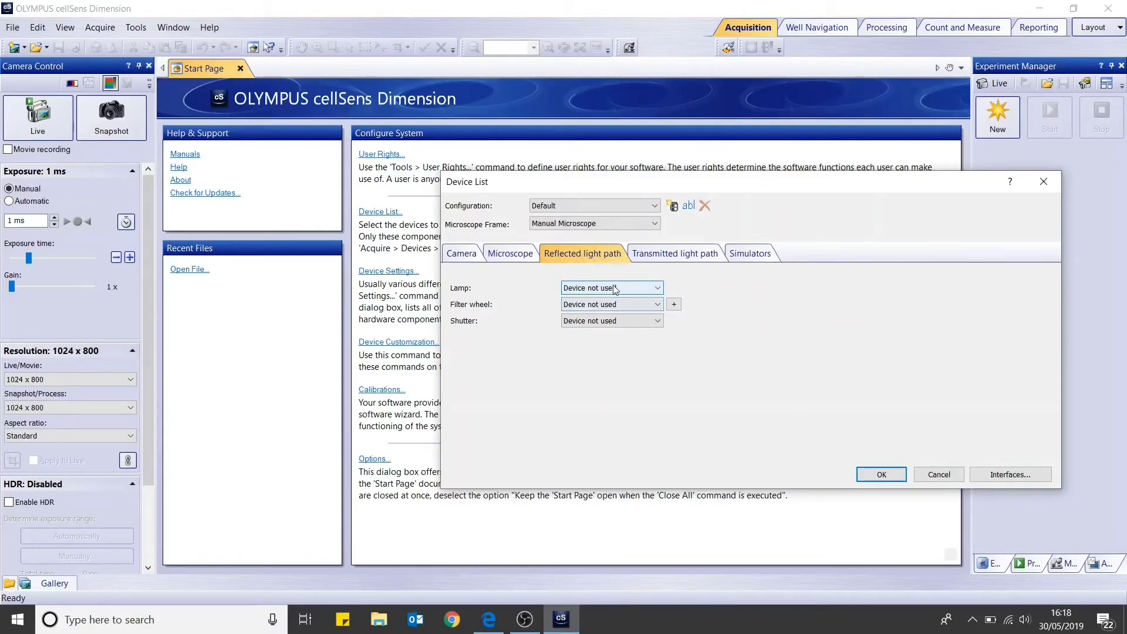
{"action": "left_click", "coordinate": [617, 290]}
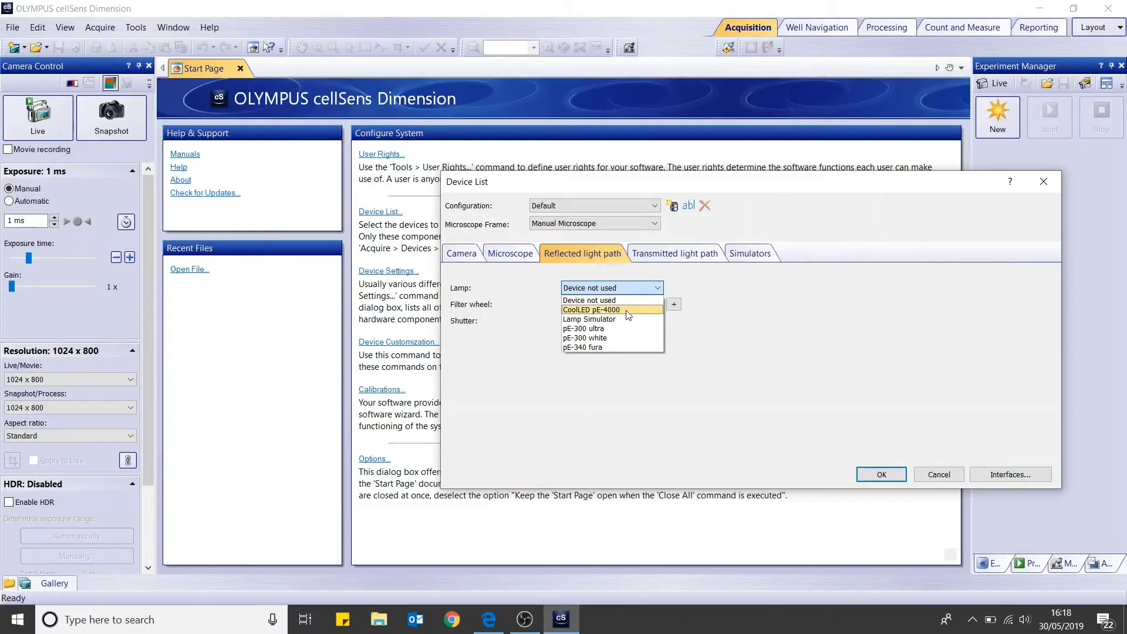
{"action": "left_click", "coordinate": [627, 310]}
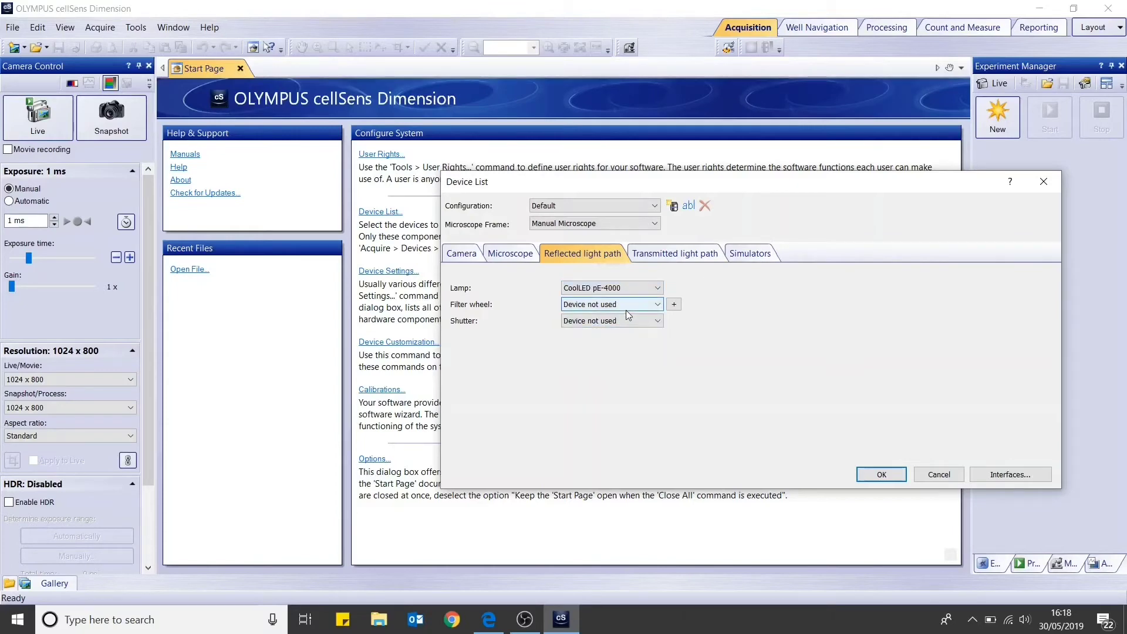
{"action": "left_click", "coordinate": [592, 324]}
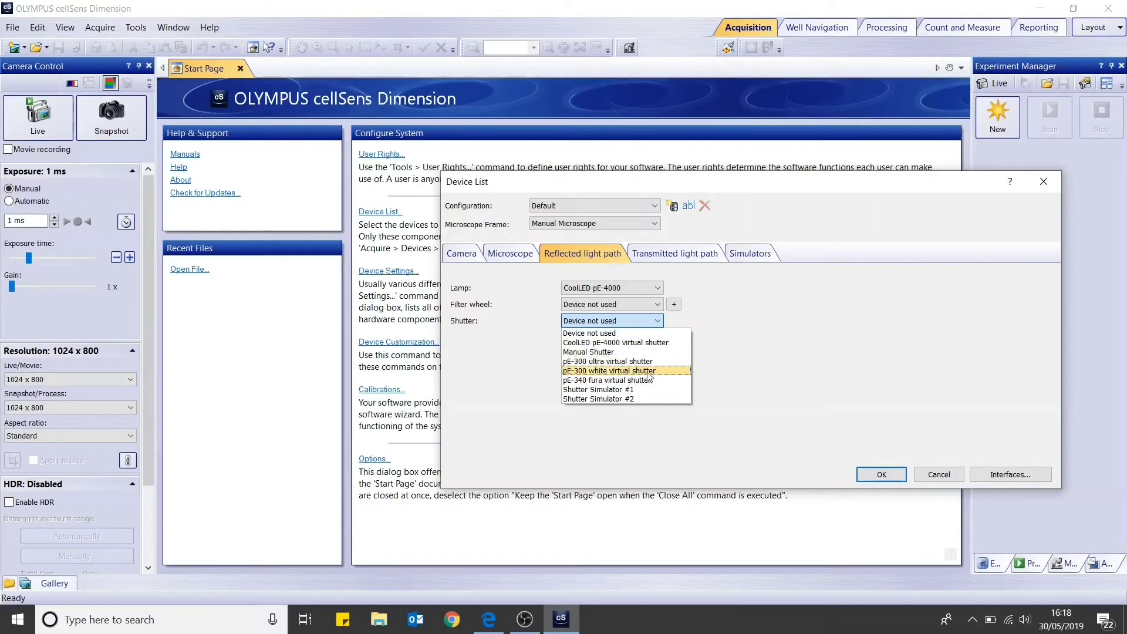
{"action": "left_click", "coordinate": [623, 344]}
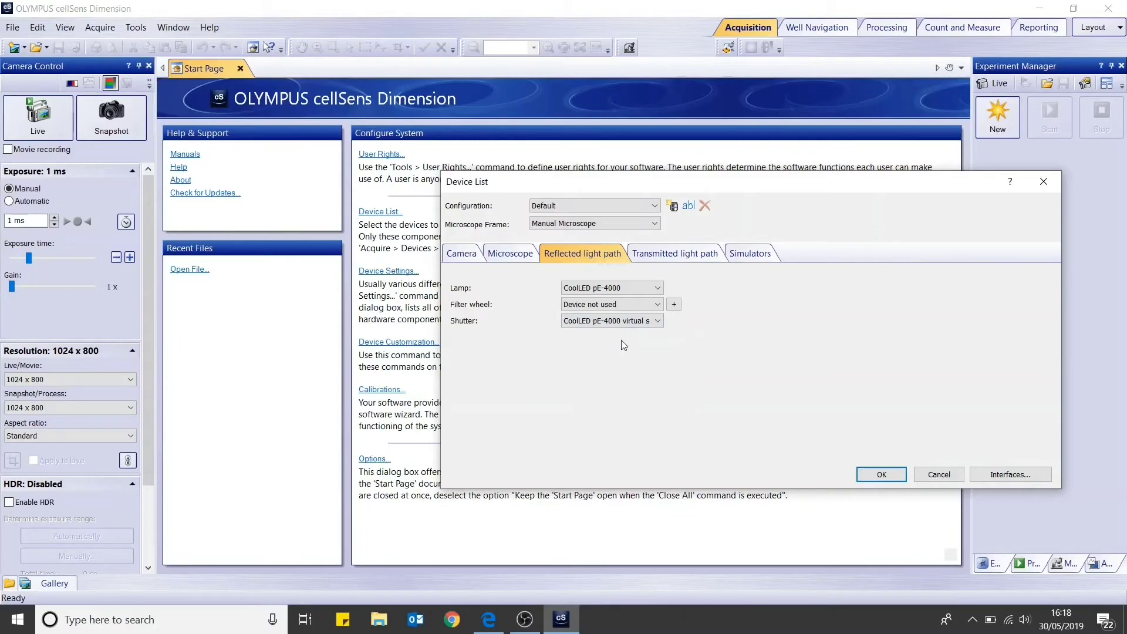
Step: Review transmitted light and simulator settings, then apply the device list to initialize devices
{"action": "left_click", "coordinate": [675, 252]}
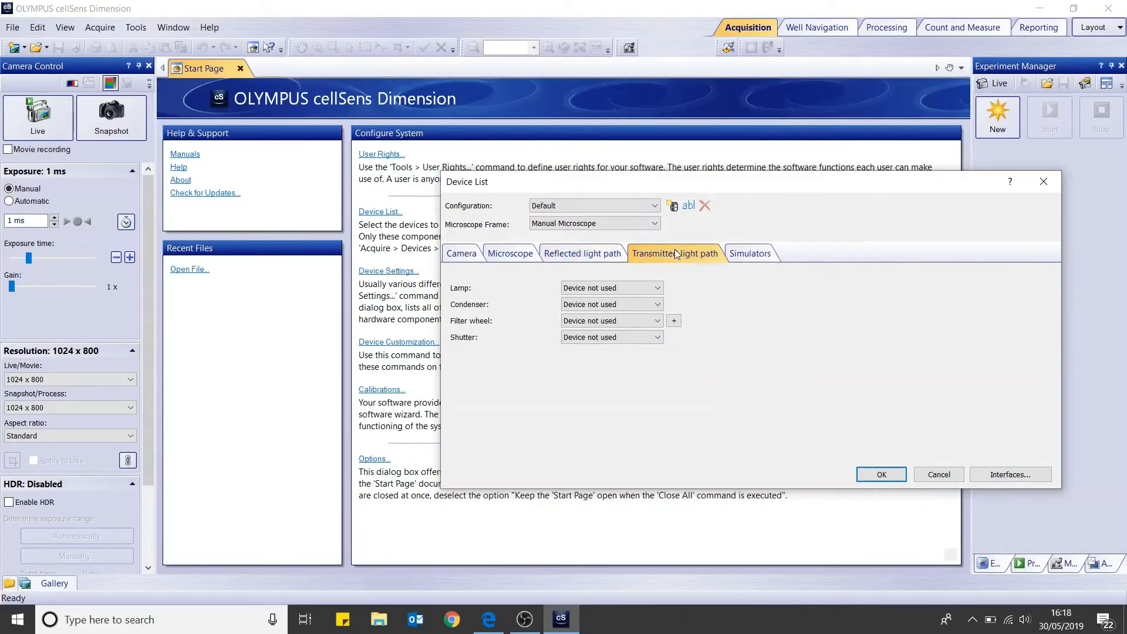
{"action": "left_click", "coordinate": [750, 258]}
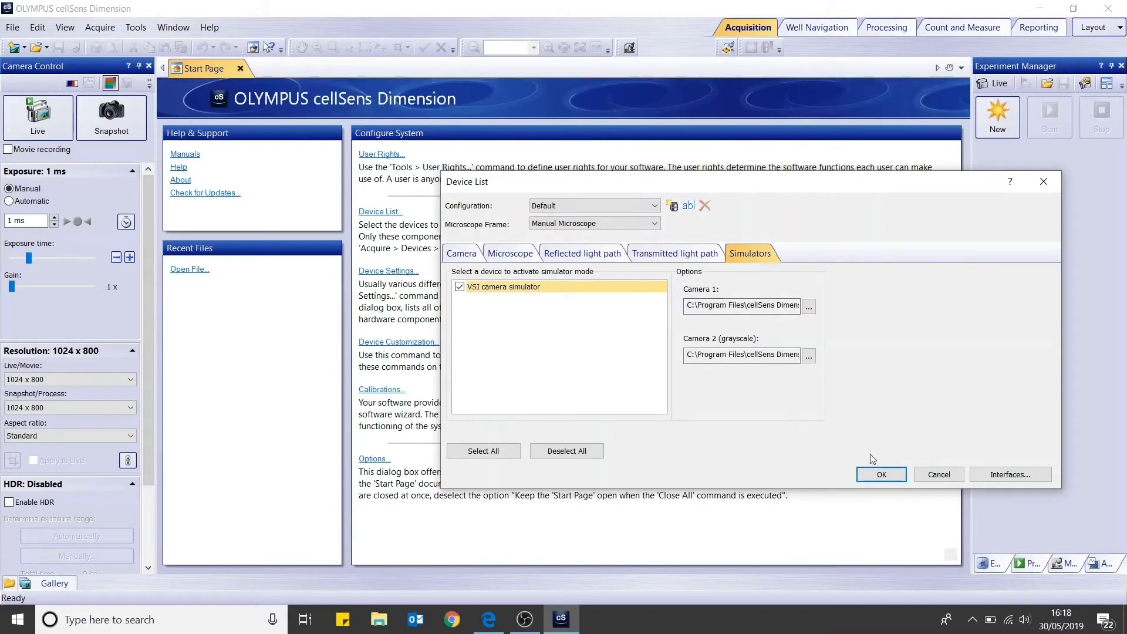
{"action": "left_click", "coordinate": [879, 473]}
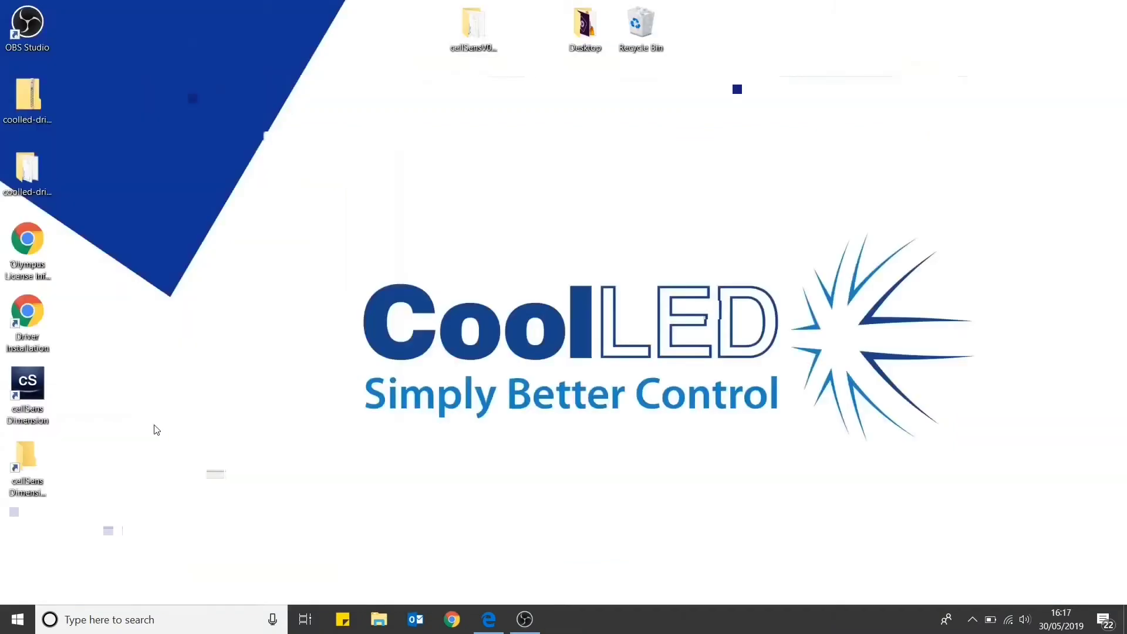
Step: Select CoolLED pE-4000 in Device Settings and open Device Customization's Observation Methods page
{"action": "left_click", "coordinate": [288, 357]}
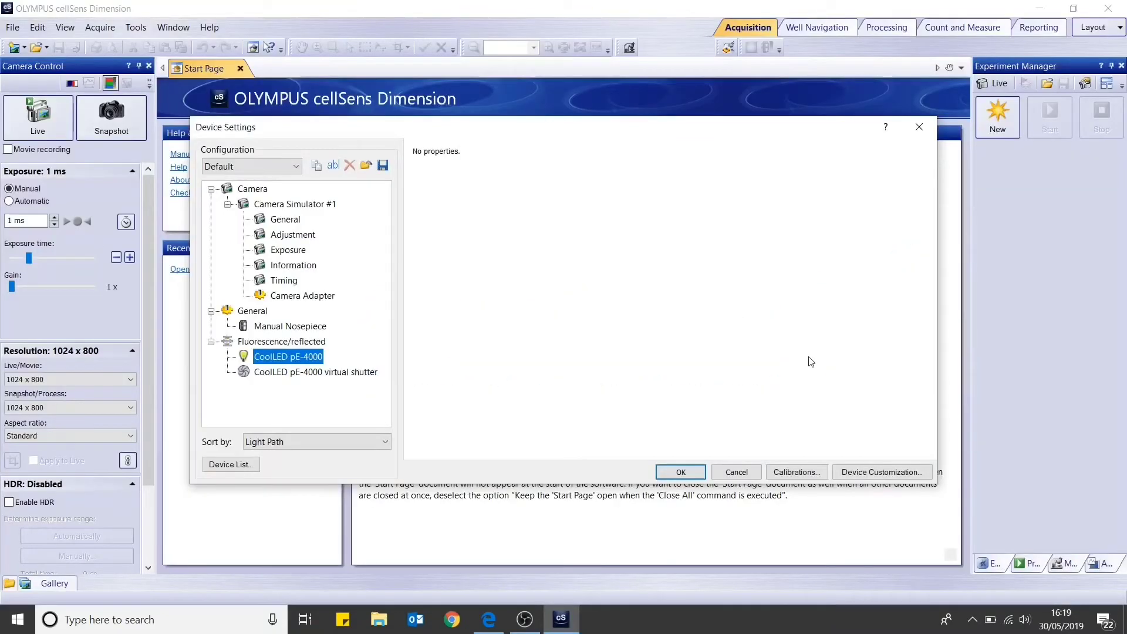
{"action": "left_click", "coordinate": [860, 474]}
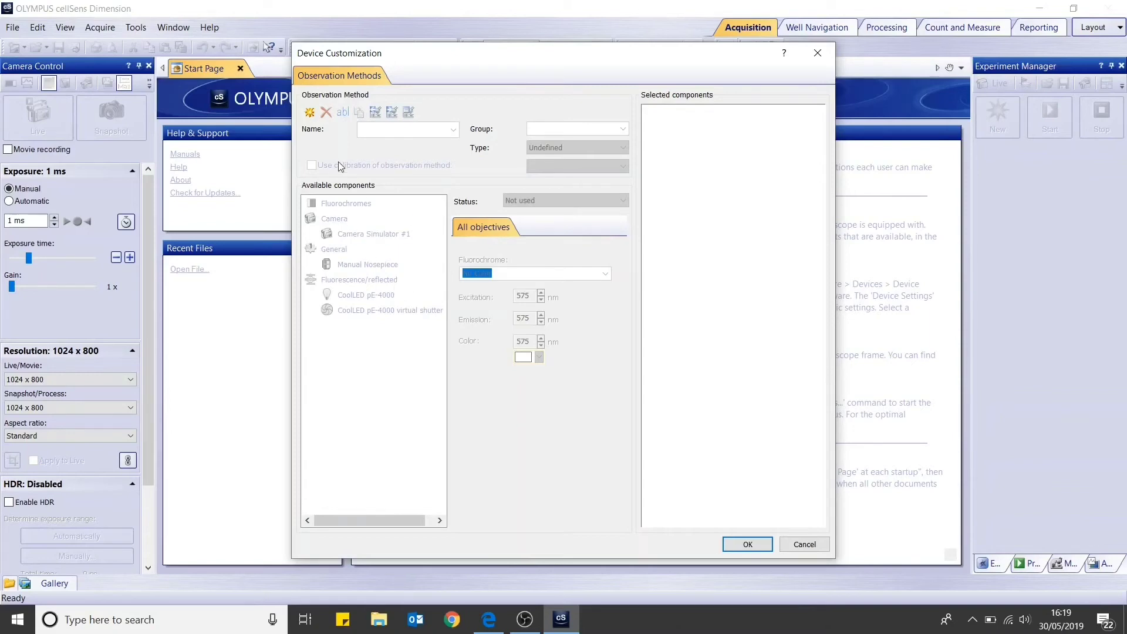
Step: Create a new observation method named DAPI
{"action": "left_click", "coordinate": [310, 113]}
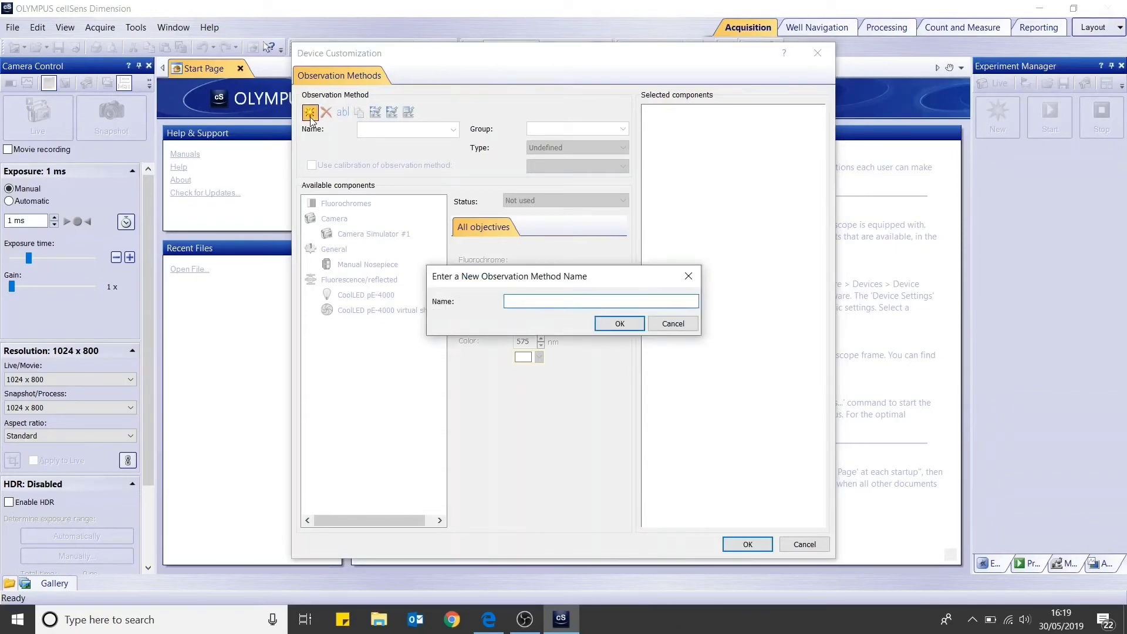
{"action": "type", "text": "DAPI"}
{"action": "left_click", "coordinate": [605, 322]}
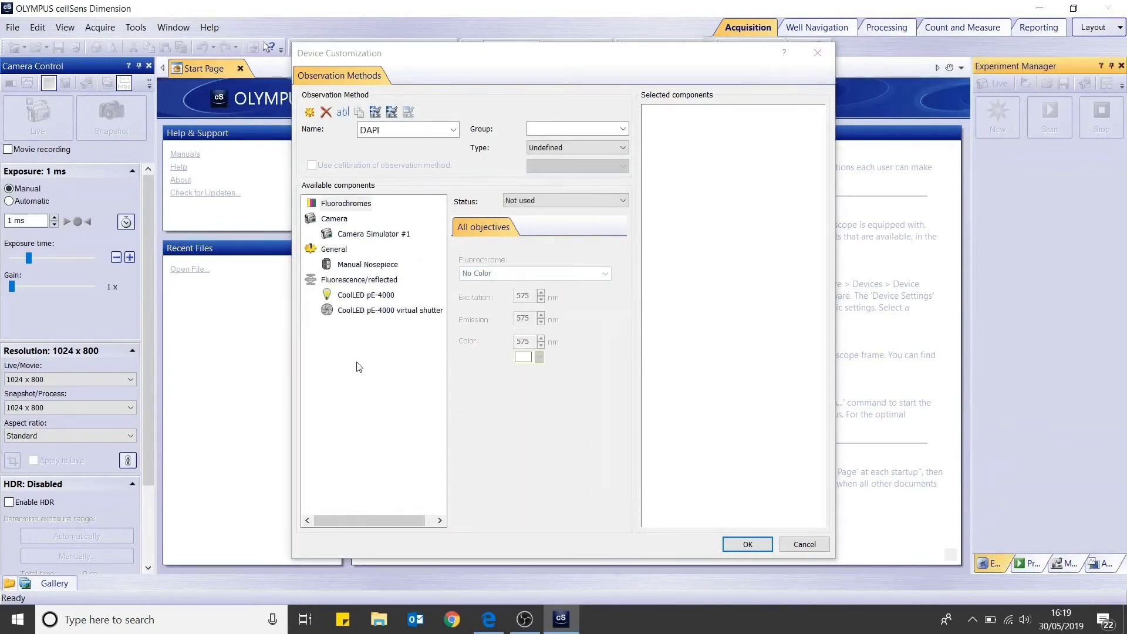
Step: Set the CoolLED pE-4000 to Adjust using its 385 nm channel at 14% intensity
{"action": "left_click", "coordinate": [361, 295]}
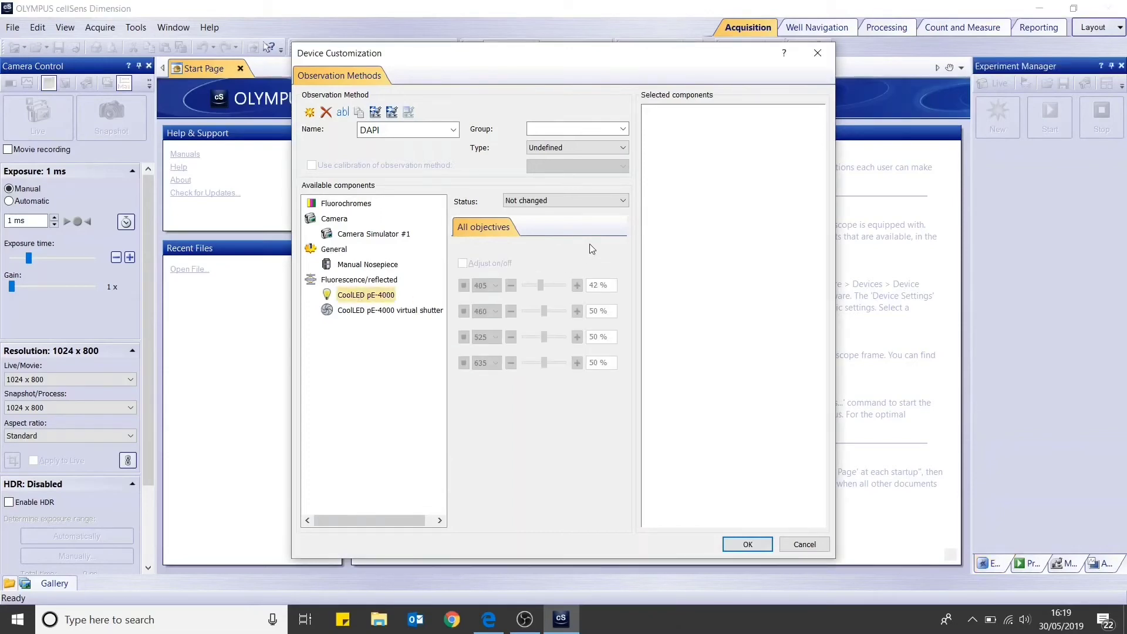
{"action": "left_click", "coordinate": [553, 200]}
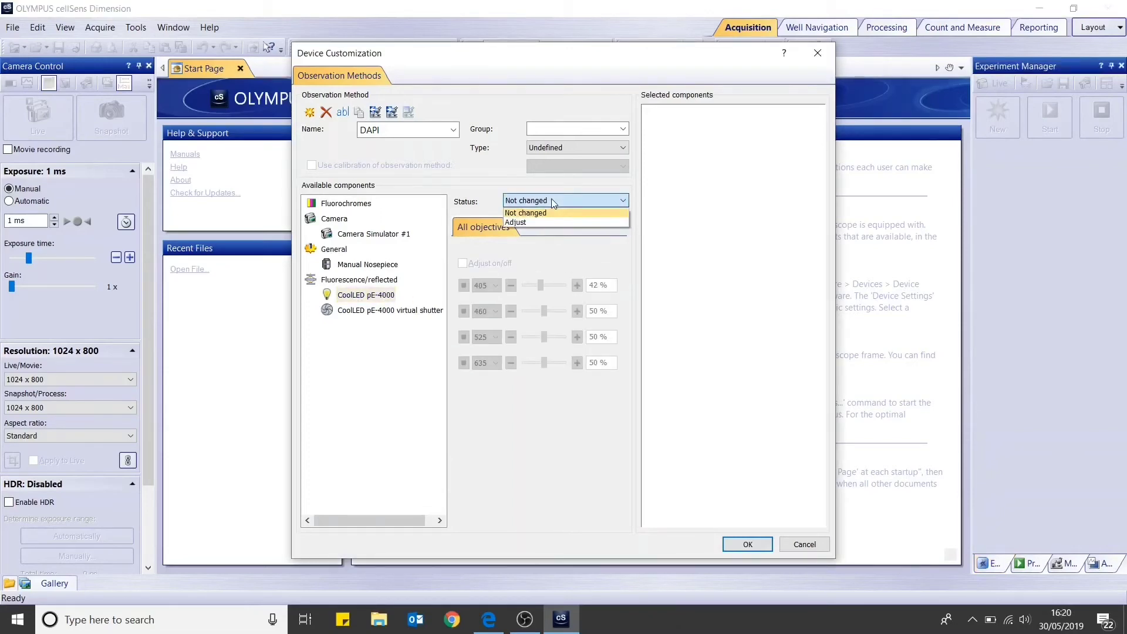
{"action": "left_click", "coordinate": [548, 222]}
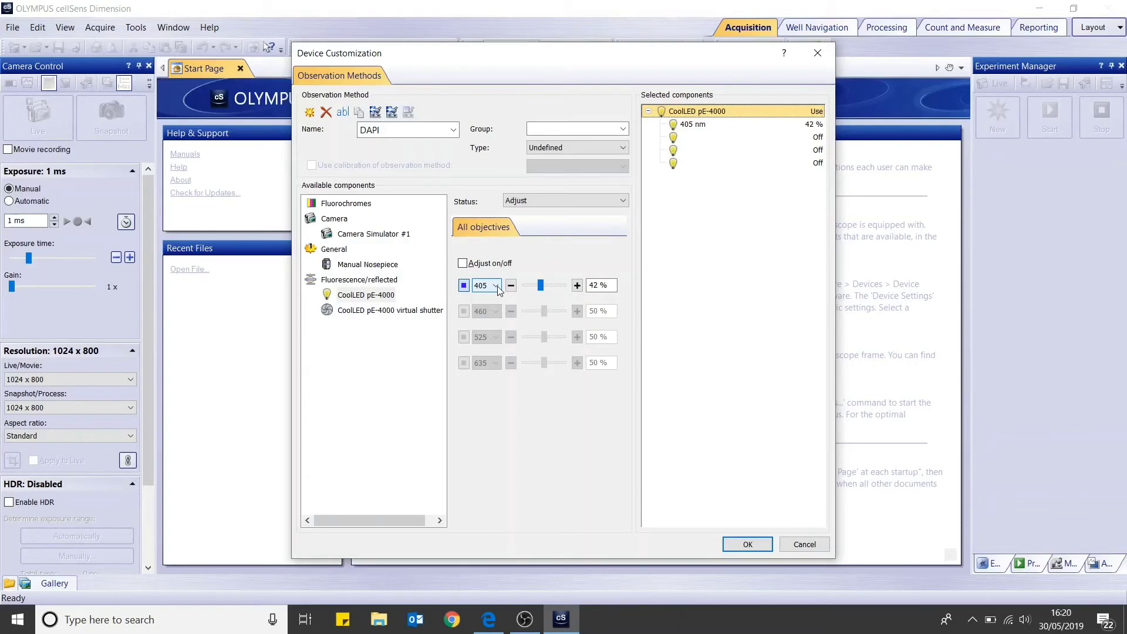
{"action": "left_click", "coordinate": [497, 286]}
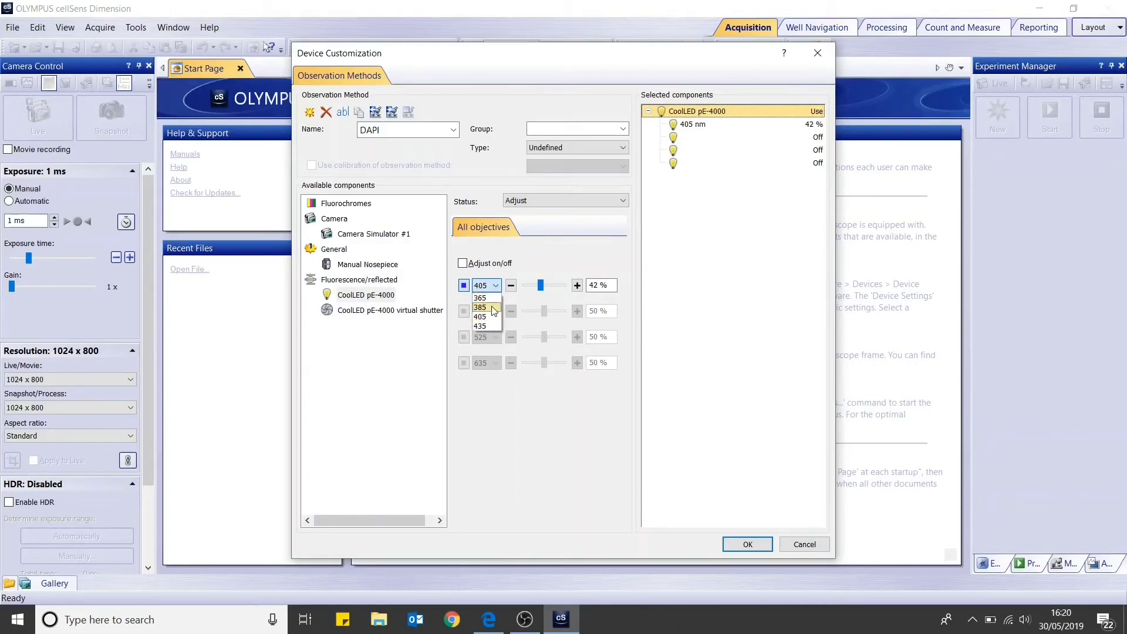
{"action": "left_click", "coordinate": [493, 306]}
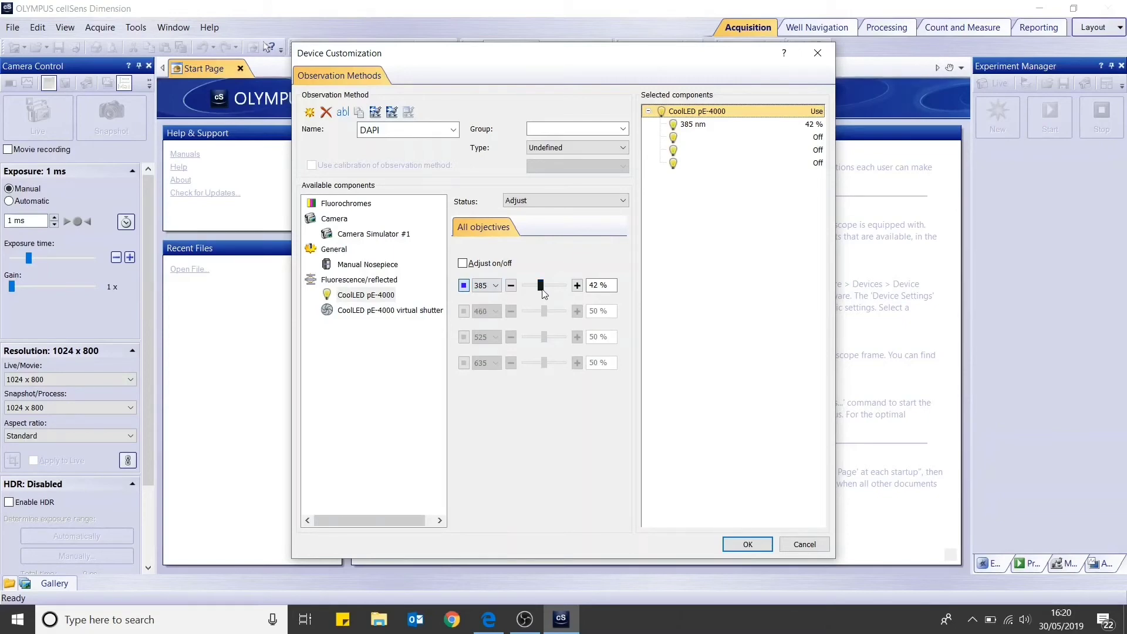
{"action": "left_click_drag", "start_coordinate": [541, 289], "coordinate": [533, 293]}
Step: Set the pE-4000 virtual shutter to Use for acquisition
{"action": "left_click", "coordinate": [347, 311]}
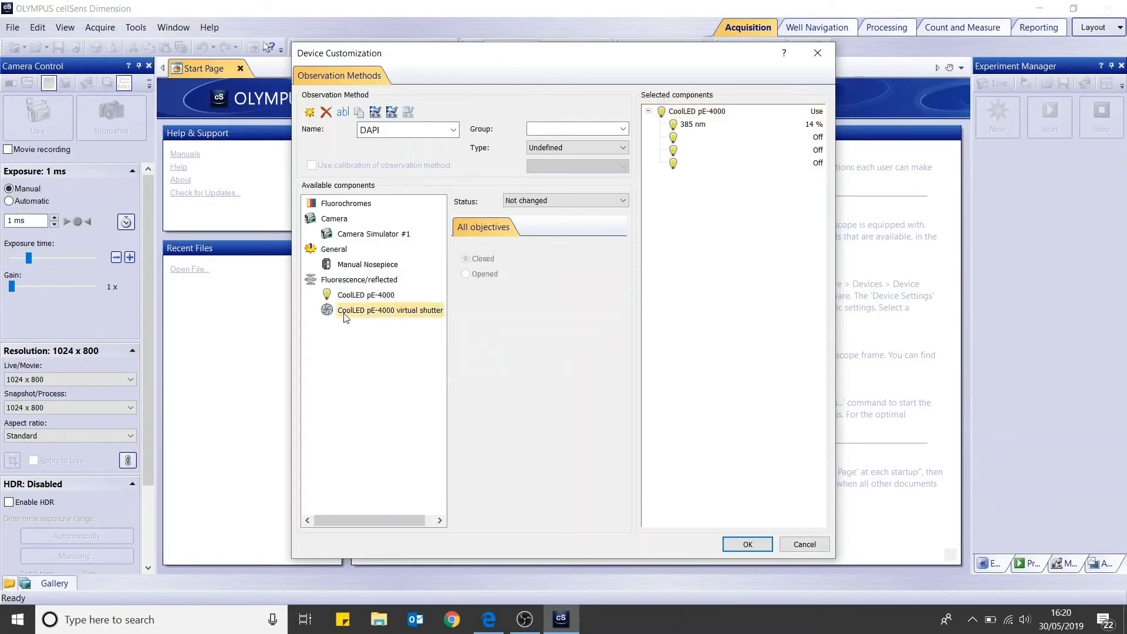
{"action": "left_click", "coordinate": [524, 201]}
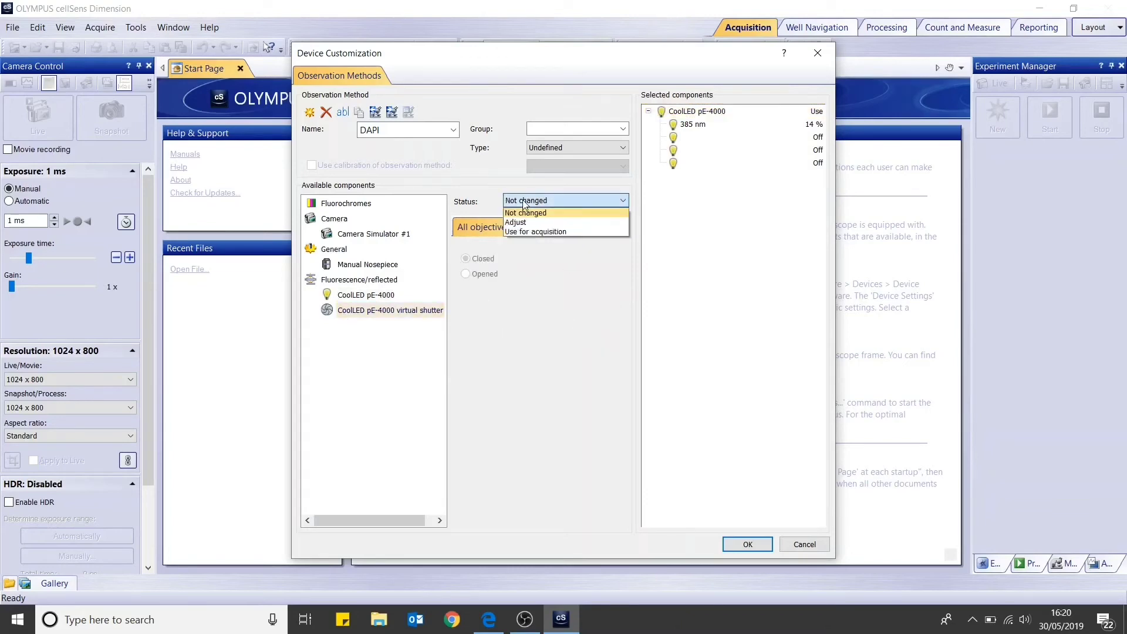
{"action": "left_click", "coordinate": [559, 233]}
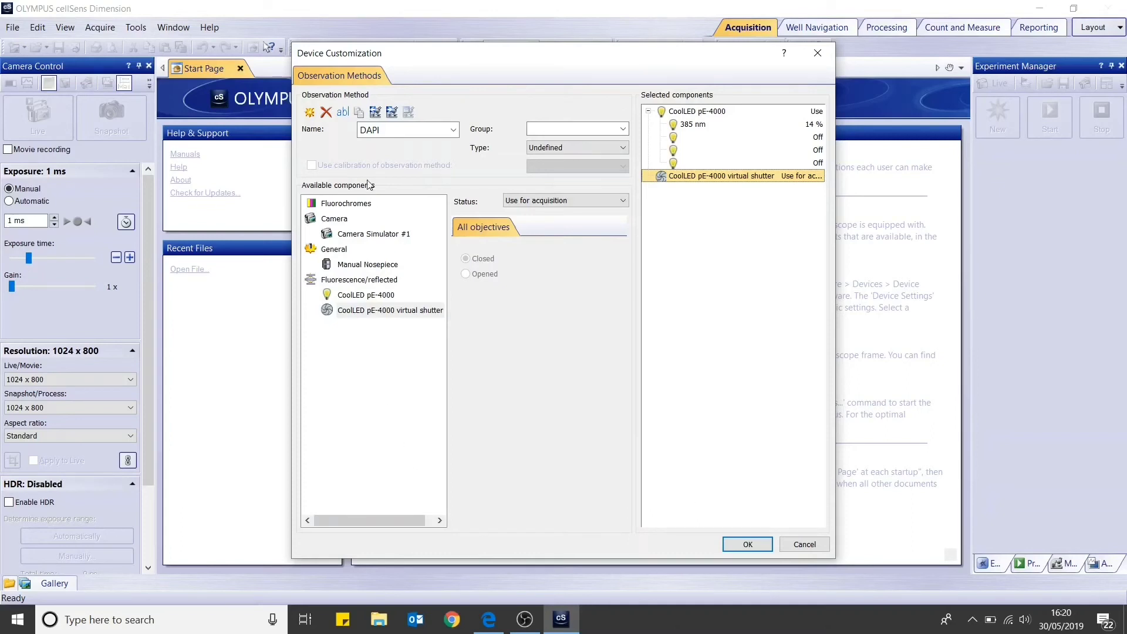
Step: Copy the DAPI method as a new method named FITC
{"action": "left_click", "coordinate": [359, 116]}
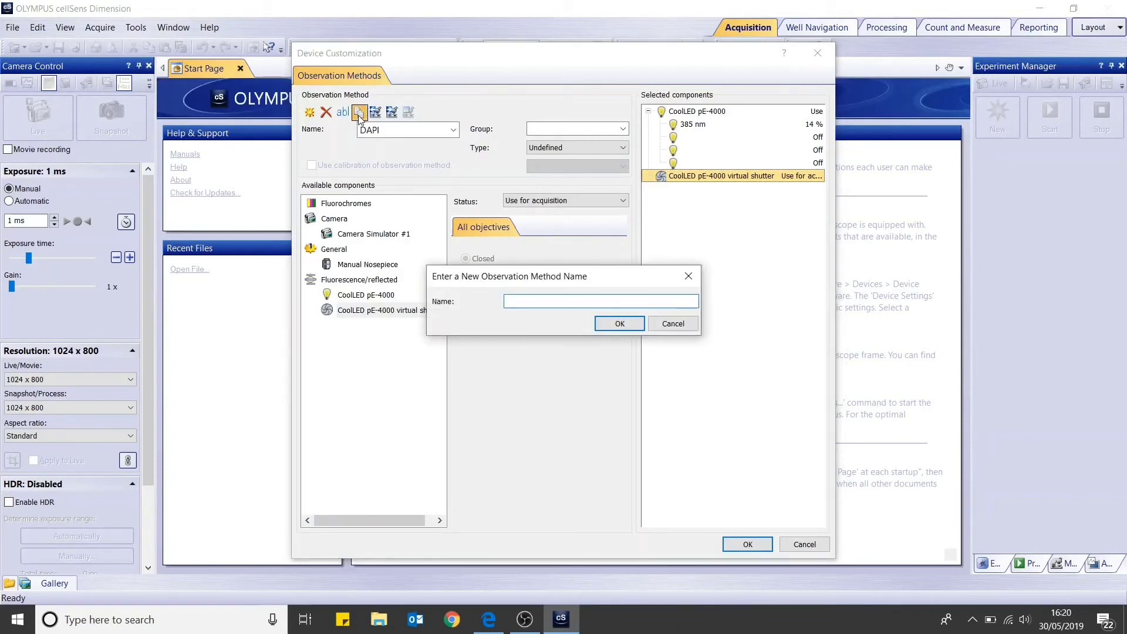
{"action": "type", "text": "FITC"}
{"action": "left_click", "coordinate": [614, 325]}
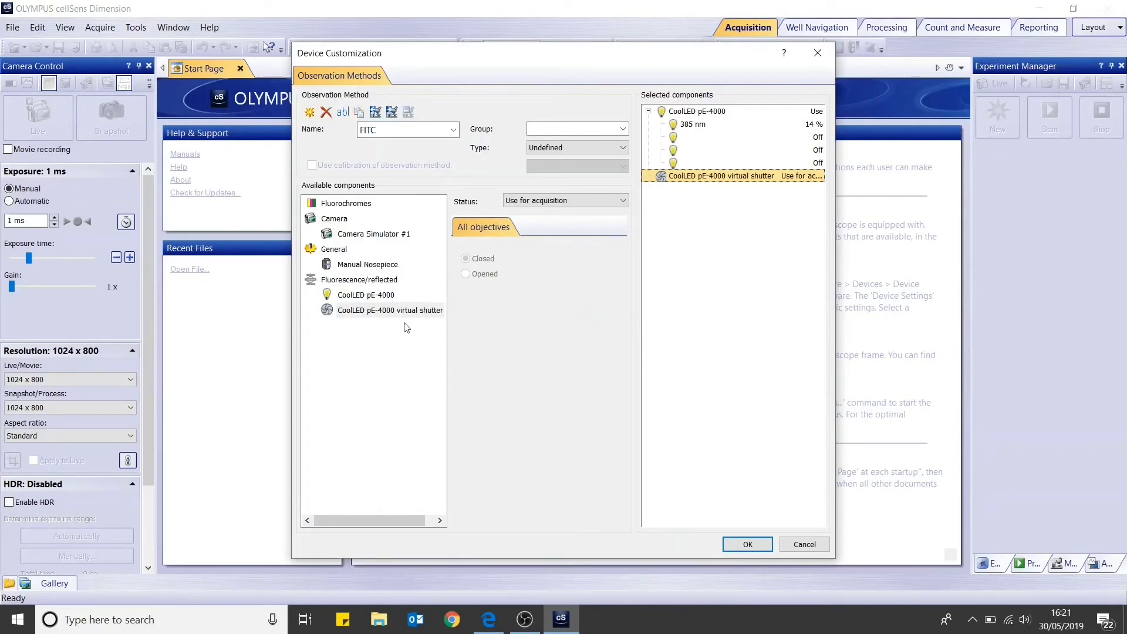
Step: Turn off 385 nm and use the 490 nm channel at 34% for FITC, then save
{"action": "left_click", "coordinate": [366, 295]}
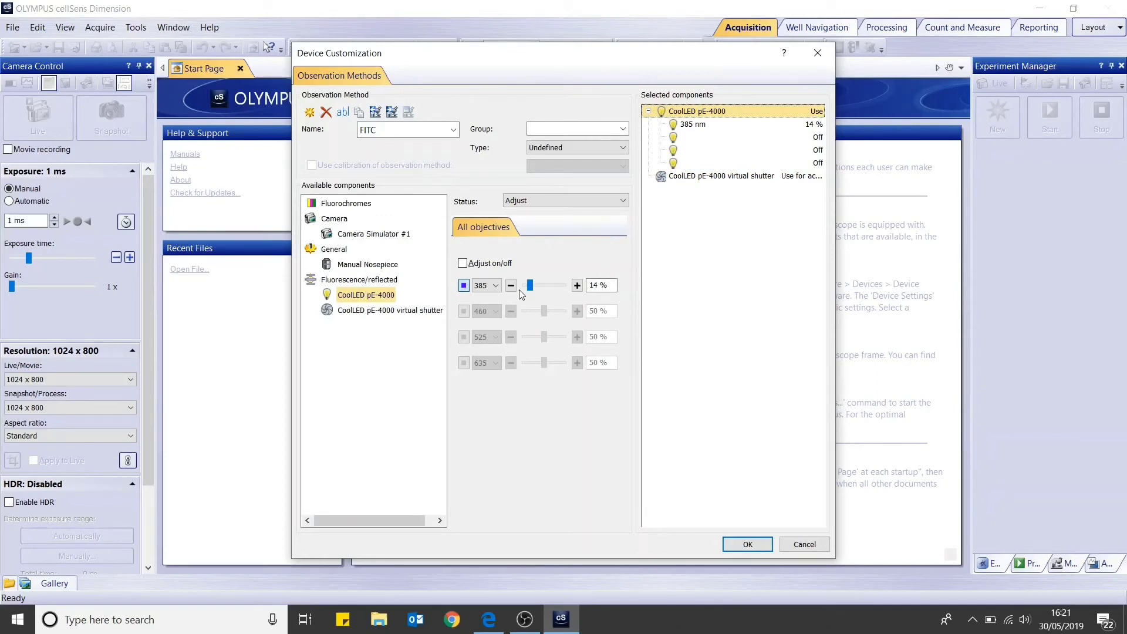
{"action": "left_click", "coordinate": [494, 286]}
{"action": "left_click", "coordinate": [487, 276]}
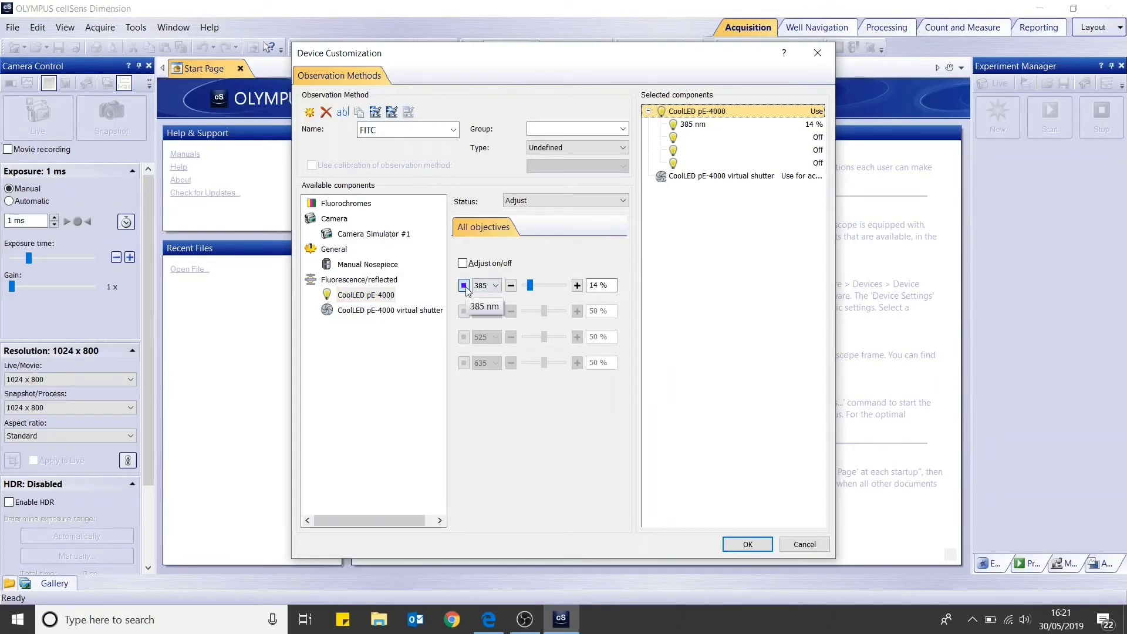
{"action": "left_click", "coordinate": [464, 286]}
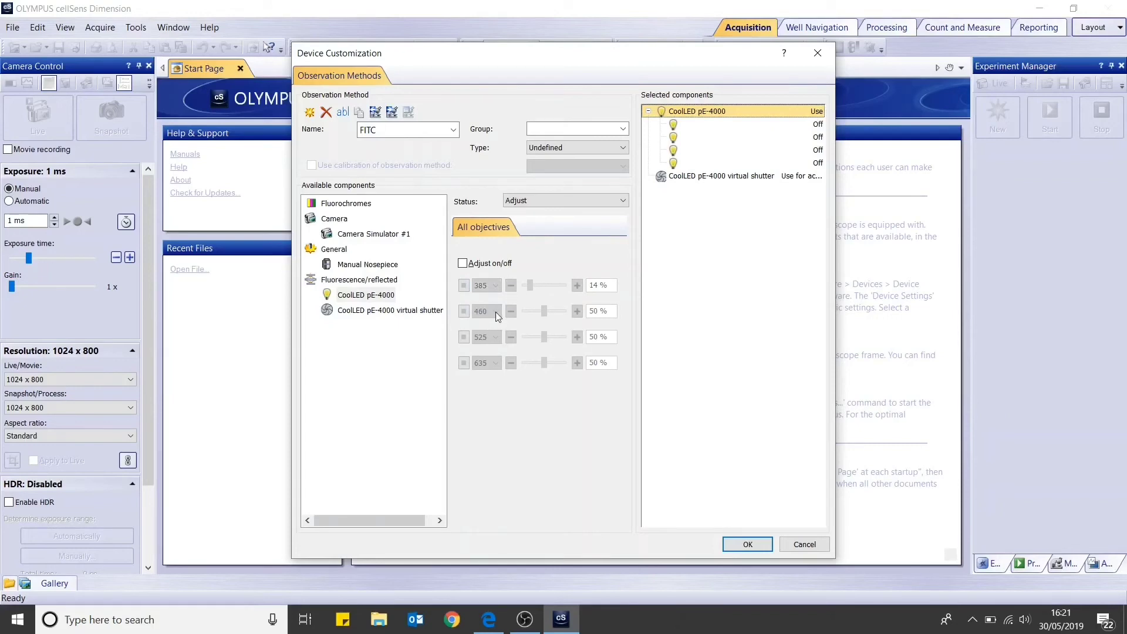
{"action": "left_click", "coordinate": [463, 313]}
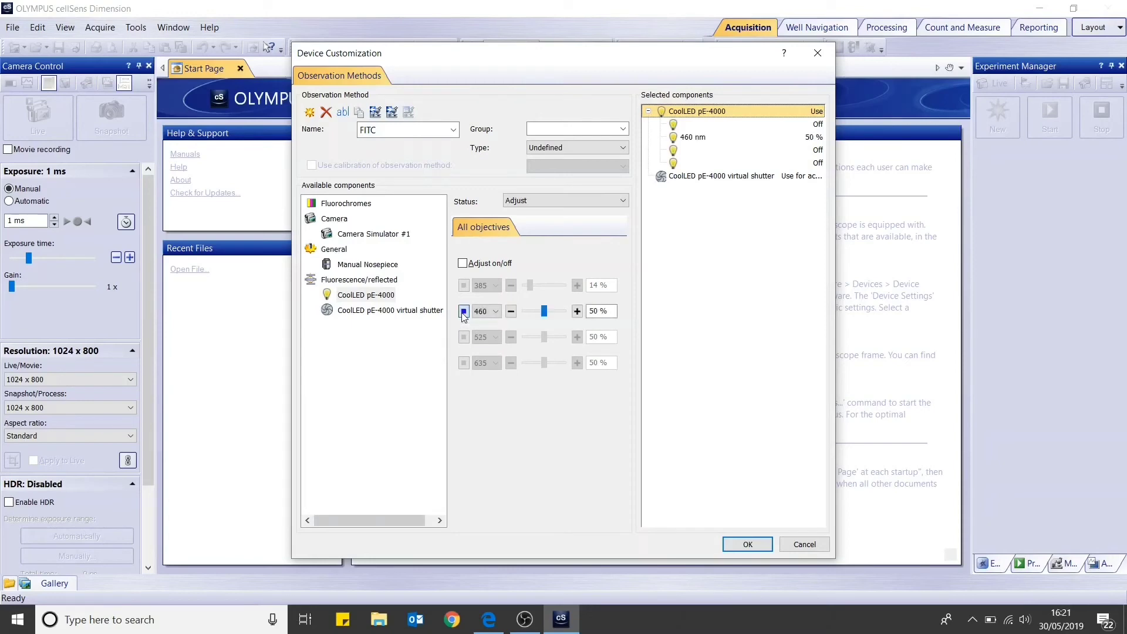
{"action": "left_click", "coordinate": [497, 314]}
{"action": "left_click", "coordinate": [538, 315]}
{"action": "left_click", "coordinate": [347, 314]}
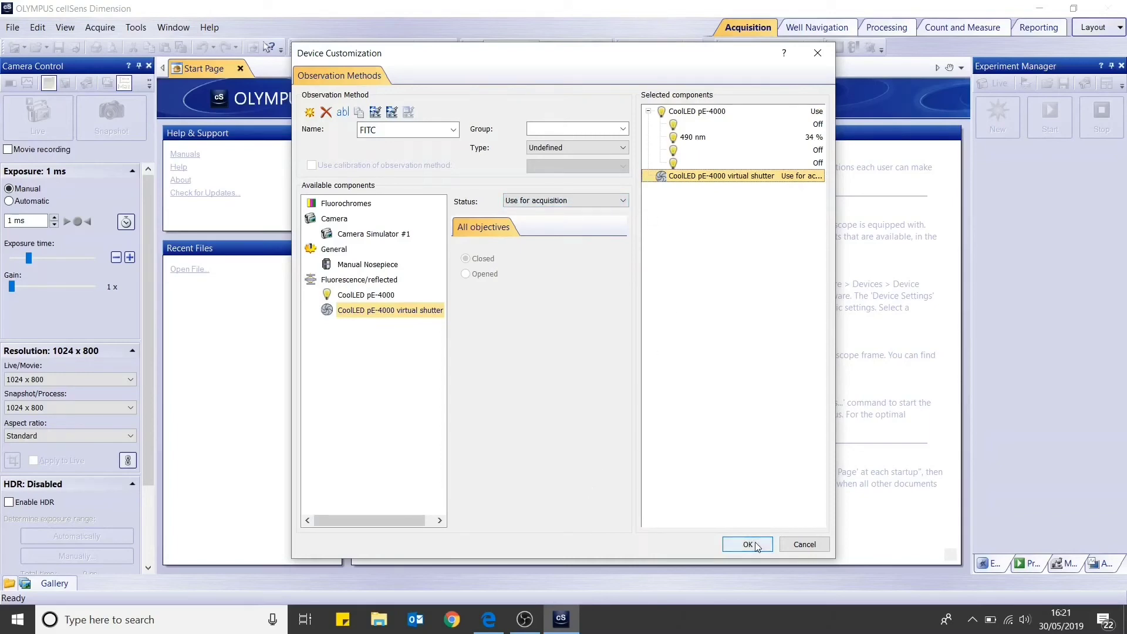
{"action": "left_click", "coordinate": [737, 547]}
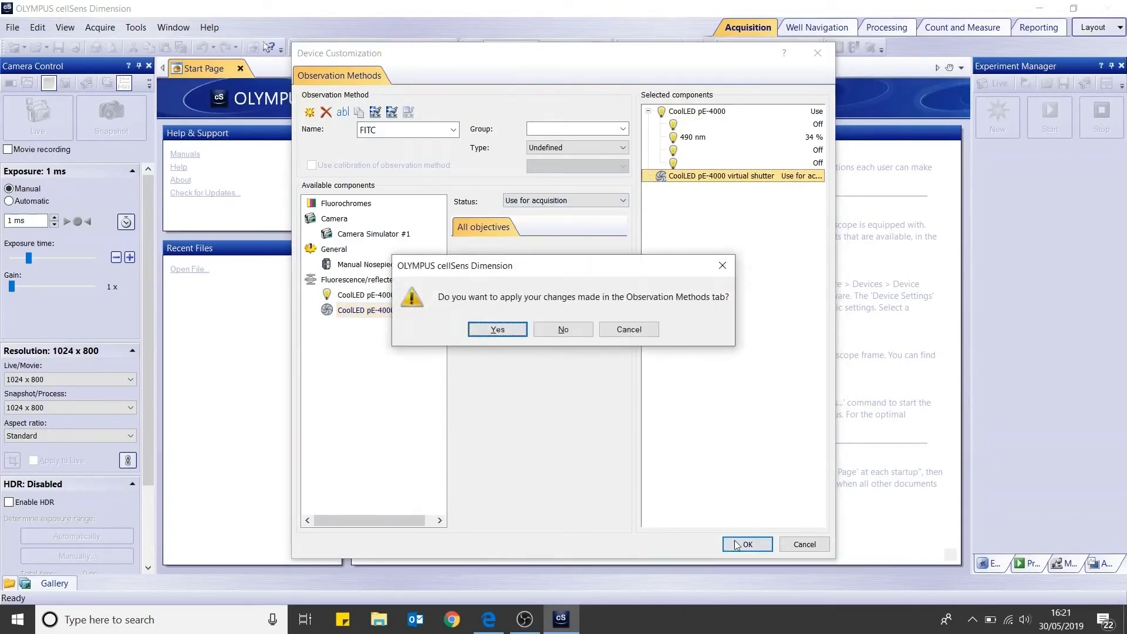
Step: Apply the observation method changes and switch on the 385 nm LED at 39% in Microscope Control
{"action": "left_click", "coordinate": [496, 329]}
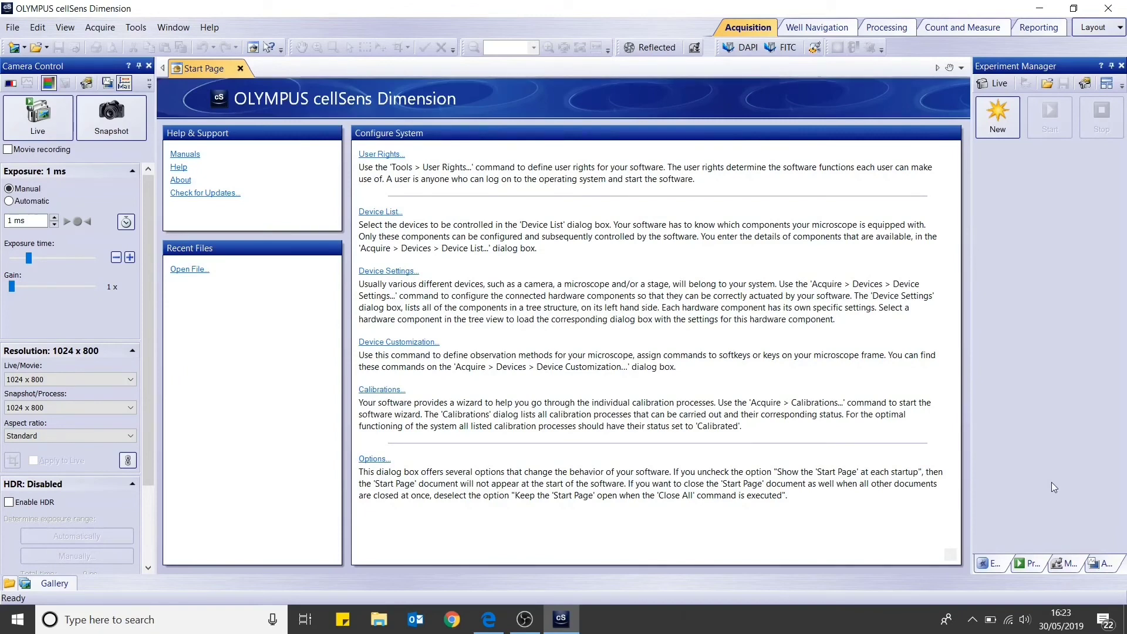
{"action": "left_click", "coordinate": [1068, 563]}
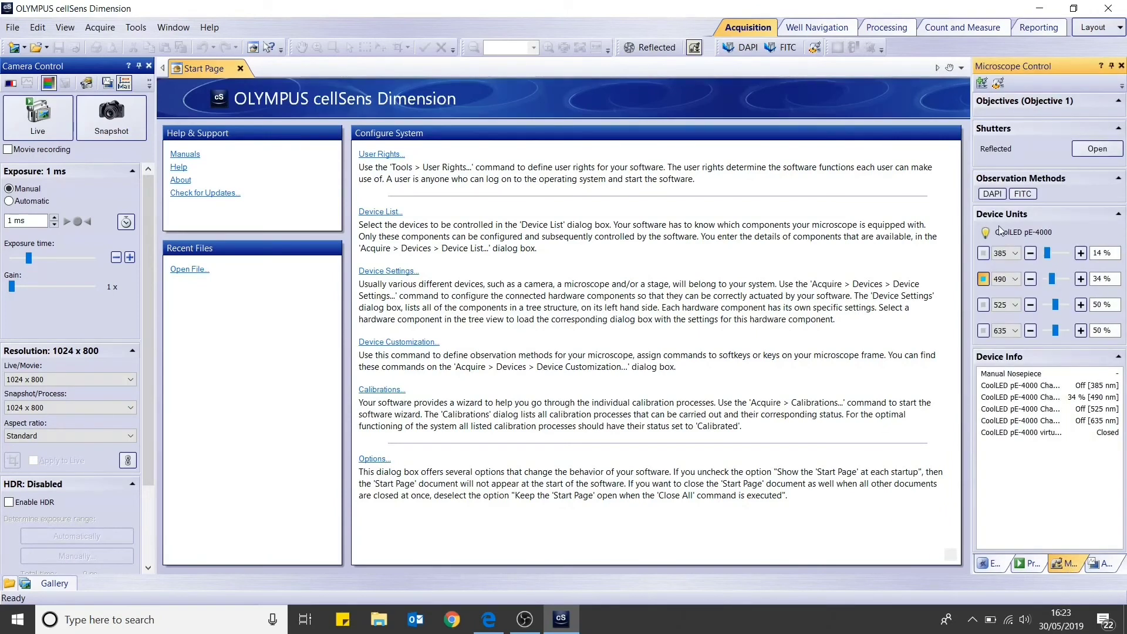
{"action": "left_click", "coordinate": [1015, 254]}
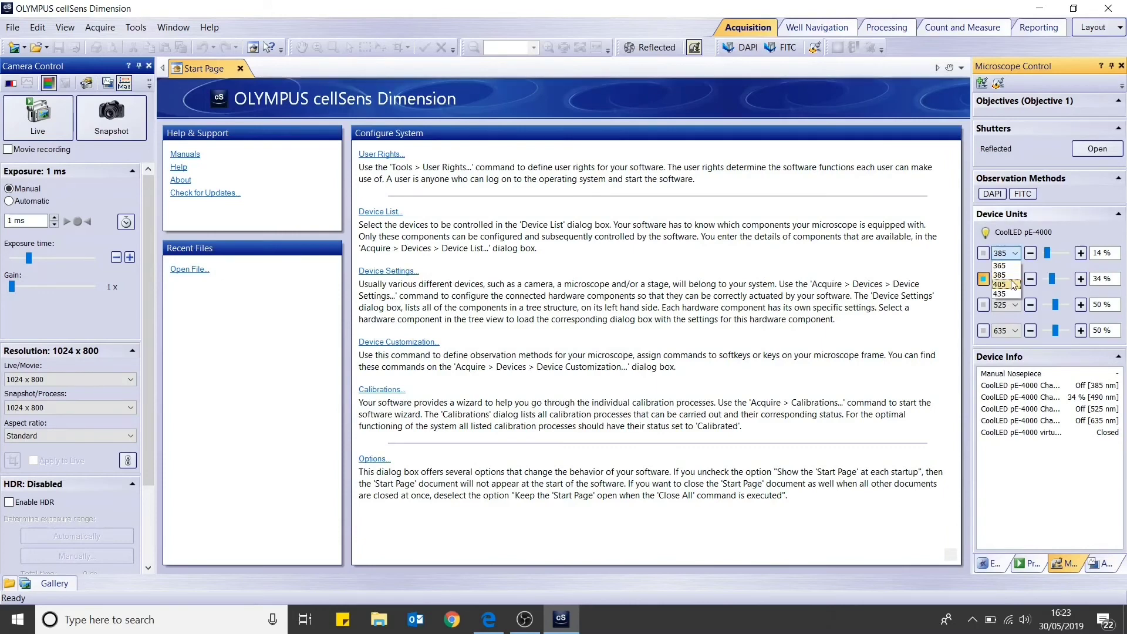
{"action": "left_click", "coordinate": [1000, 275]}
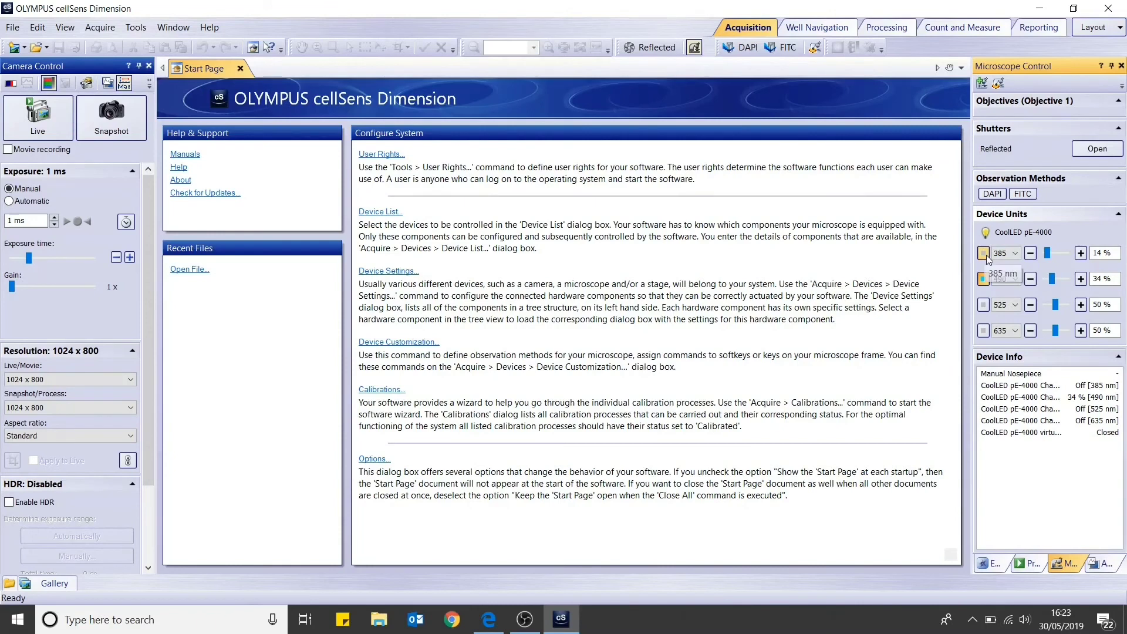
{"action": "left_click", "coordinate": [984, 253]}
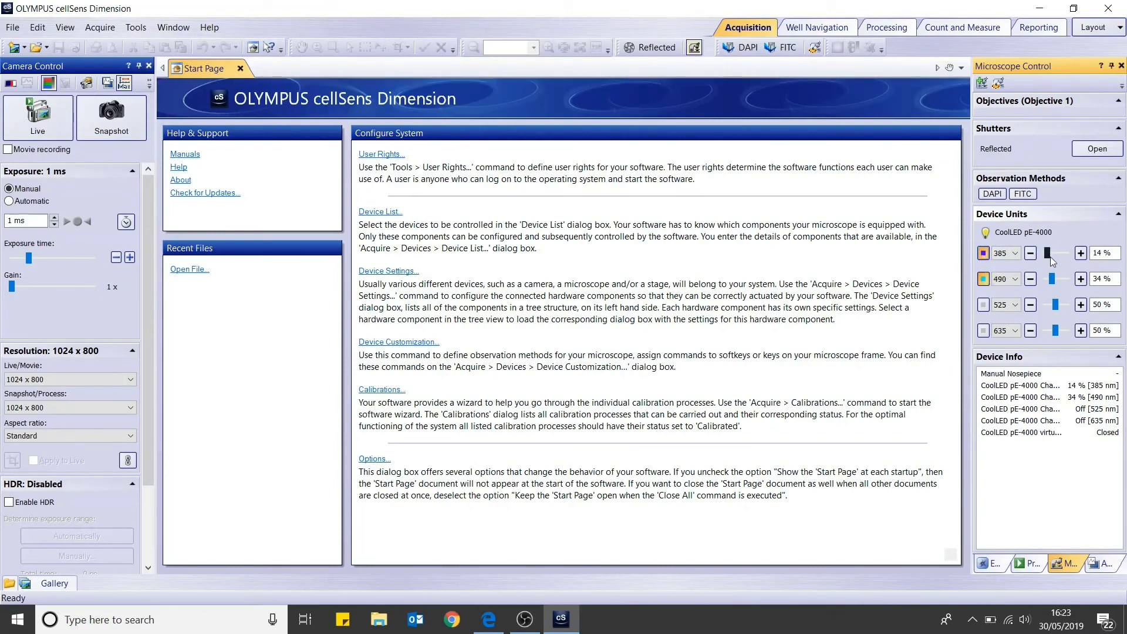
{"action": "mouse_move", "coordinate": [1049, 256]}
{"action": "left_mouse_down"}
{"action": "mouse_move", "coordinate": [1065, 259]}
{"action": "mouse_move", "coordinate": [1056, 262]}
{"action": "left_mouse_up"}
Step: Open the reflected light shutter, turn the 385 nm LED back off, and return to Experiment Manager
{"action": "left_click", "coordinate": [1078, 153]}
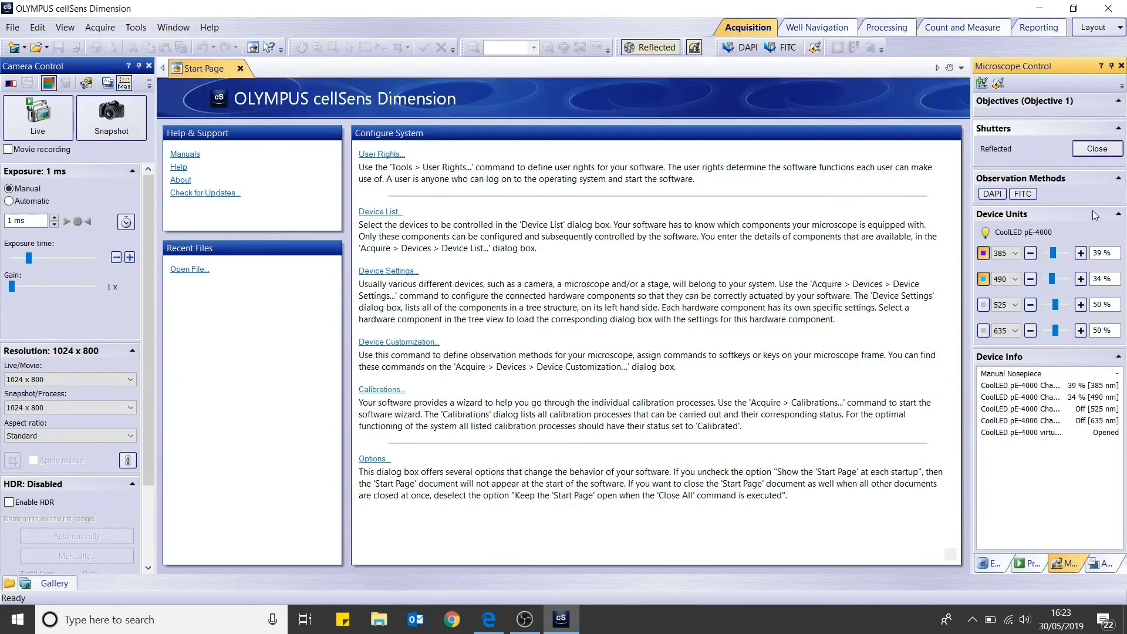
{"action": "left_click", "coordinate": [983, 253]}
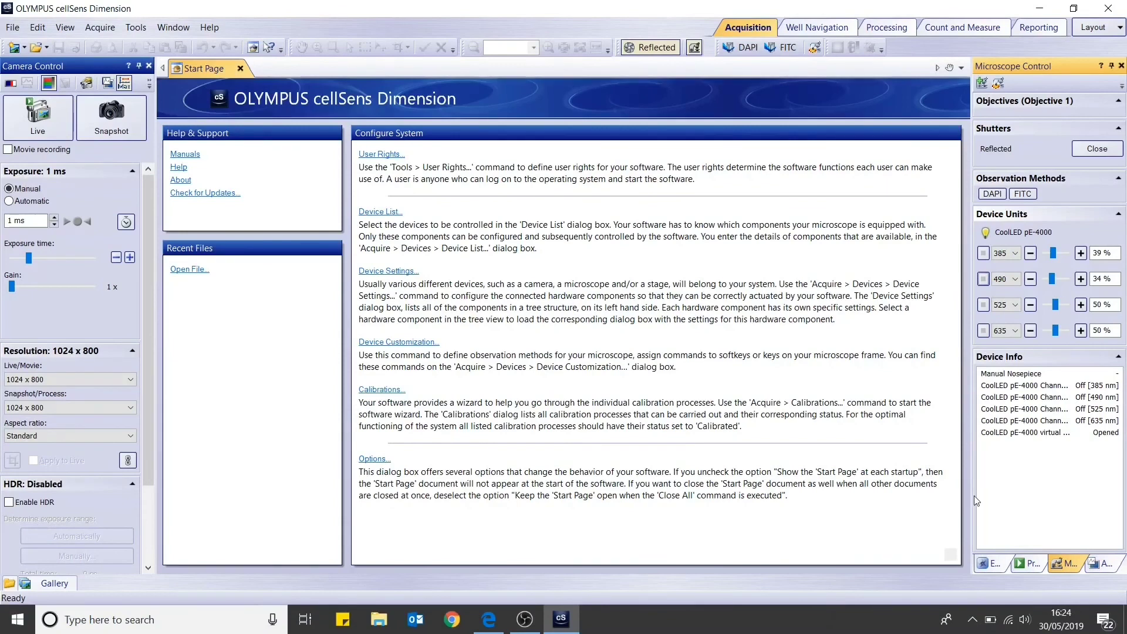
{"action": "left_click", "coordinate": [993, 563]}
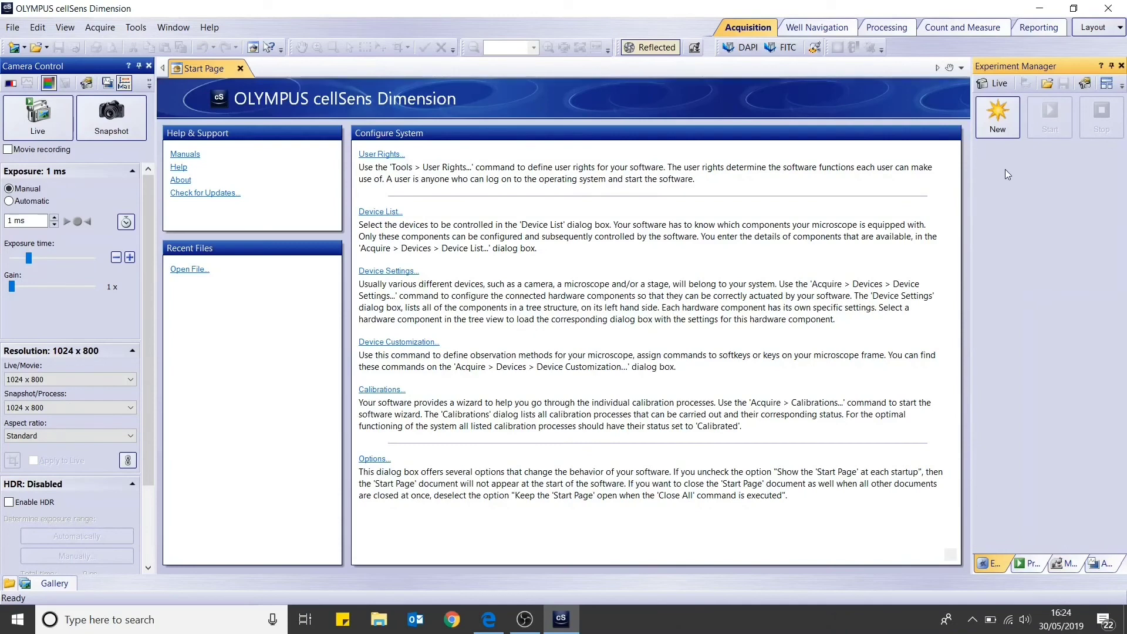
Step: Create a new experiment with a DAPI acquisition step followed by a FITC step
{"action": "left_click", "coordinate": [993, 108]}
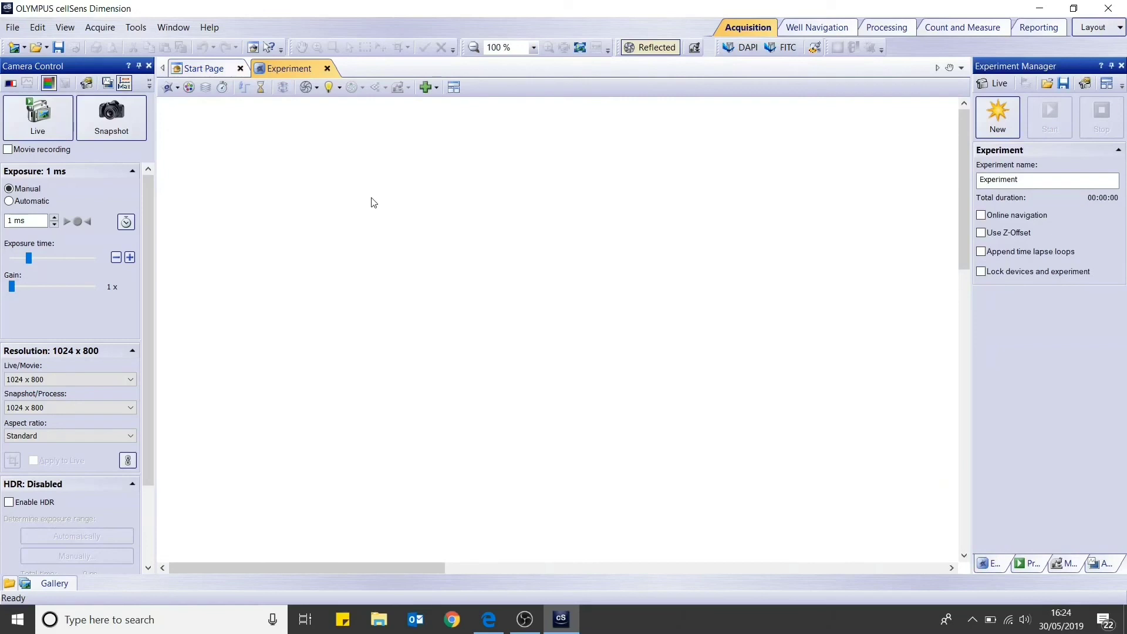
{"action": "left_click", "coordinate": [178, 87]}
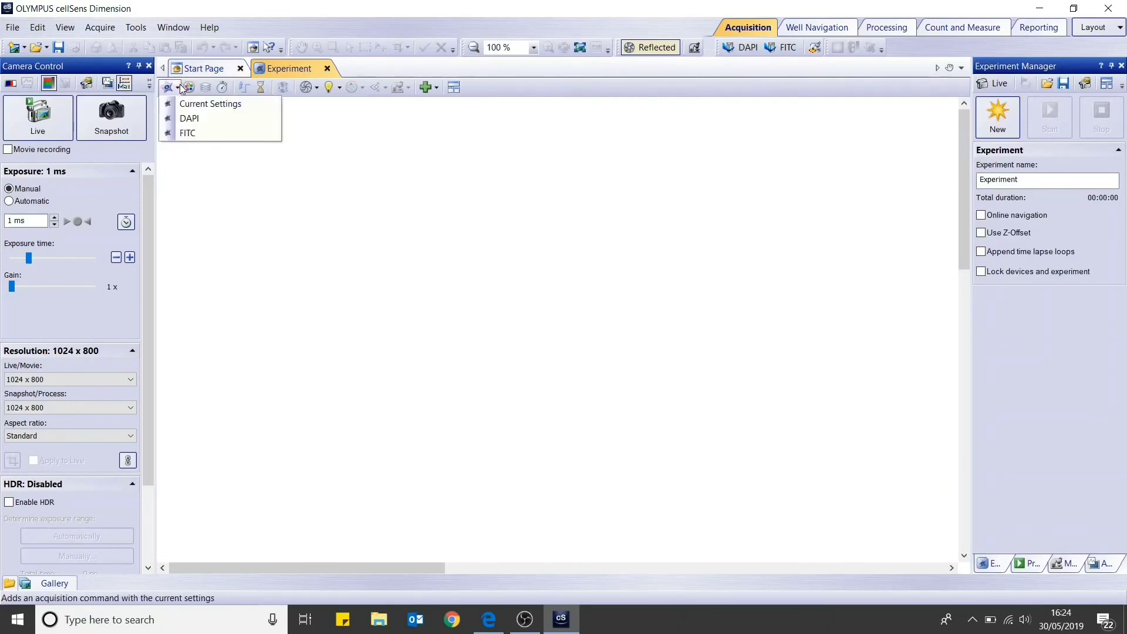
{"action": "left_click", "coordinate": [185, 118]}
{"action": "left_click", "coordinate": [295, 198]}
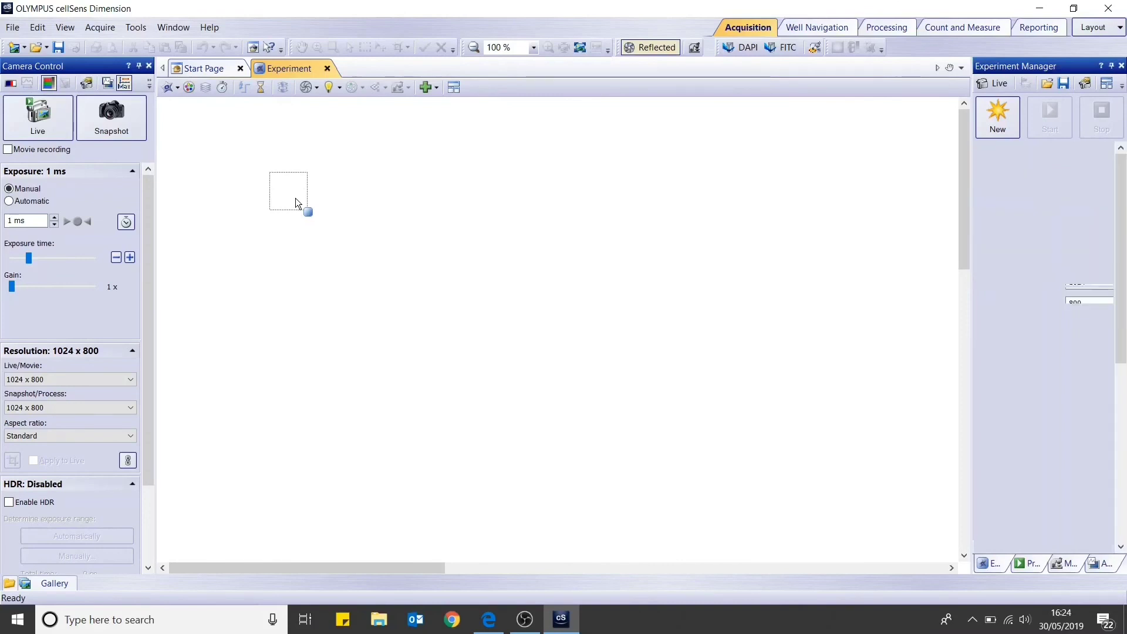
{"action": "left_click", "coordinate": [177, 88]}
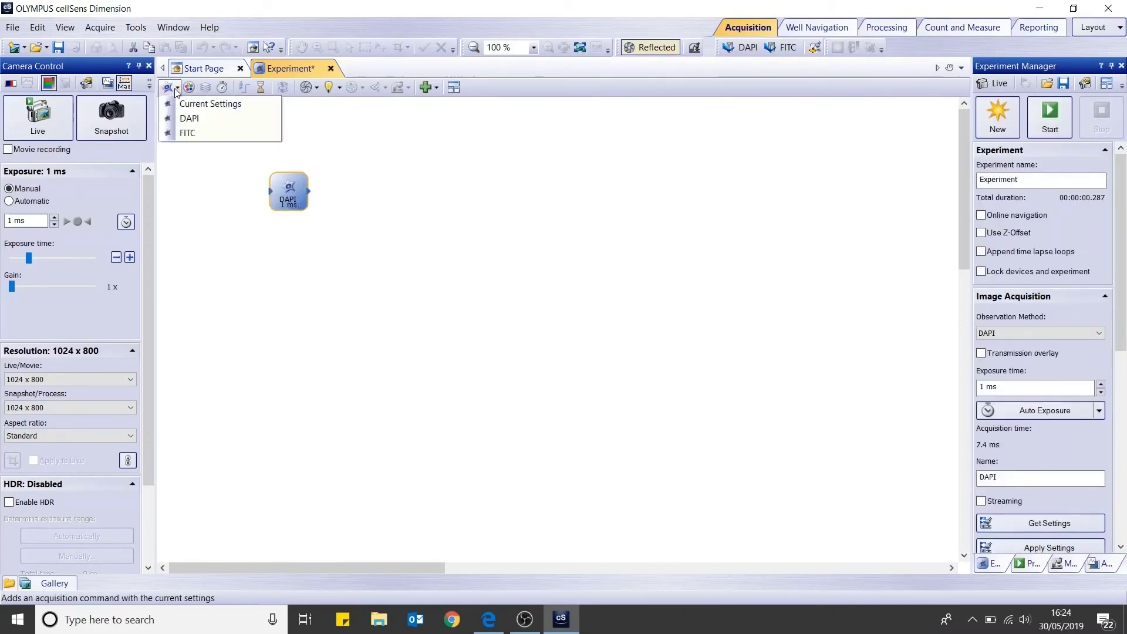
{"action": "left_click", "coordinate": [197, 131]}
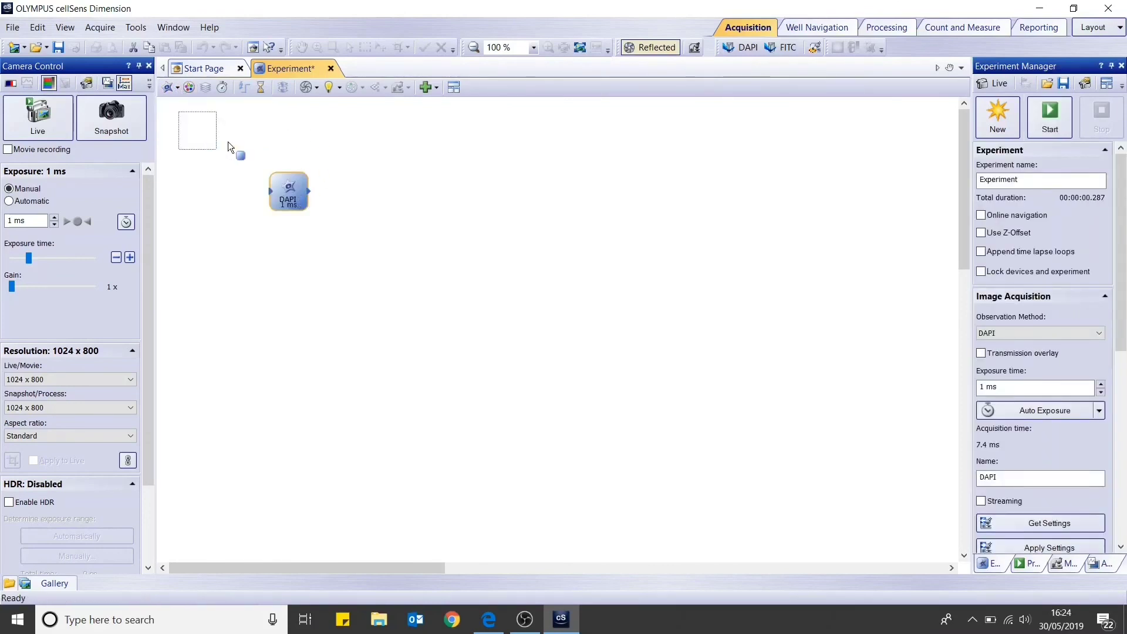
{"action": "left_click", "coordinate": [361, 192]}
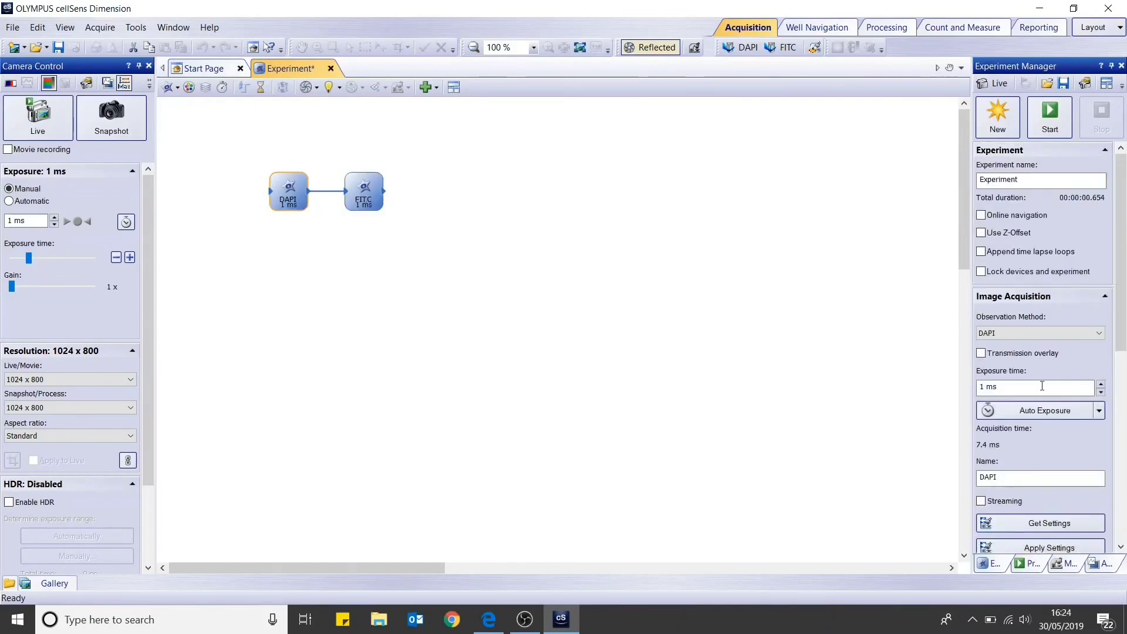
Step: Set both DAPI and FITC exposures to 10 ms and wrap them in a time-lapse loop
{"action": "left_click", "coordinate": [987, 388]}
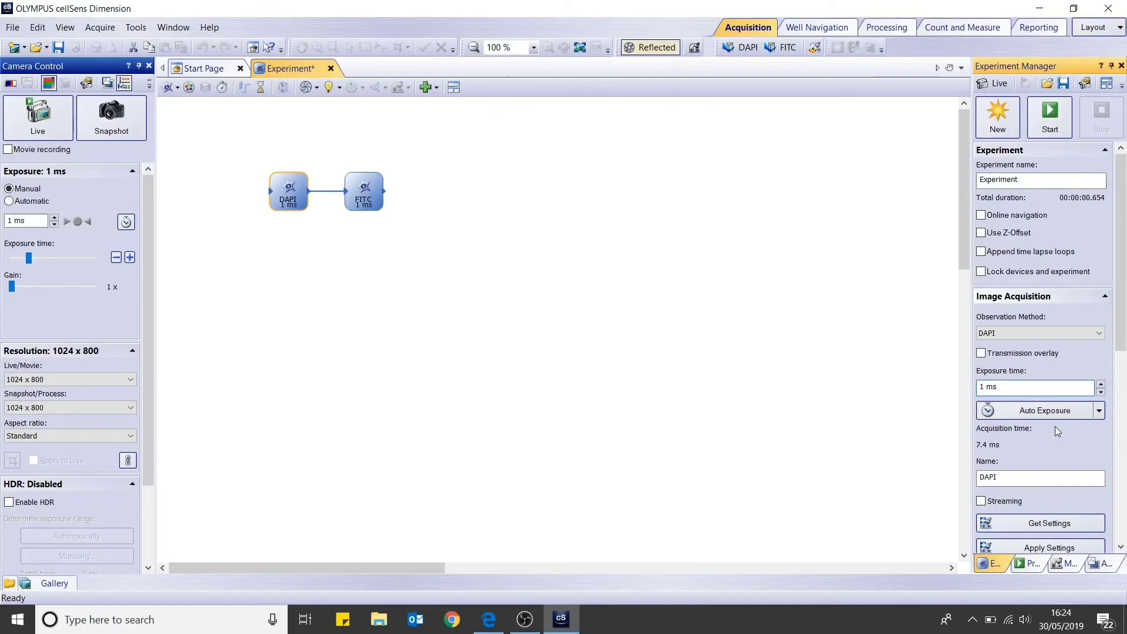
{"action": "type", "text": "0"}
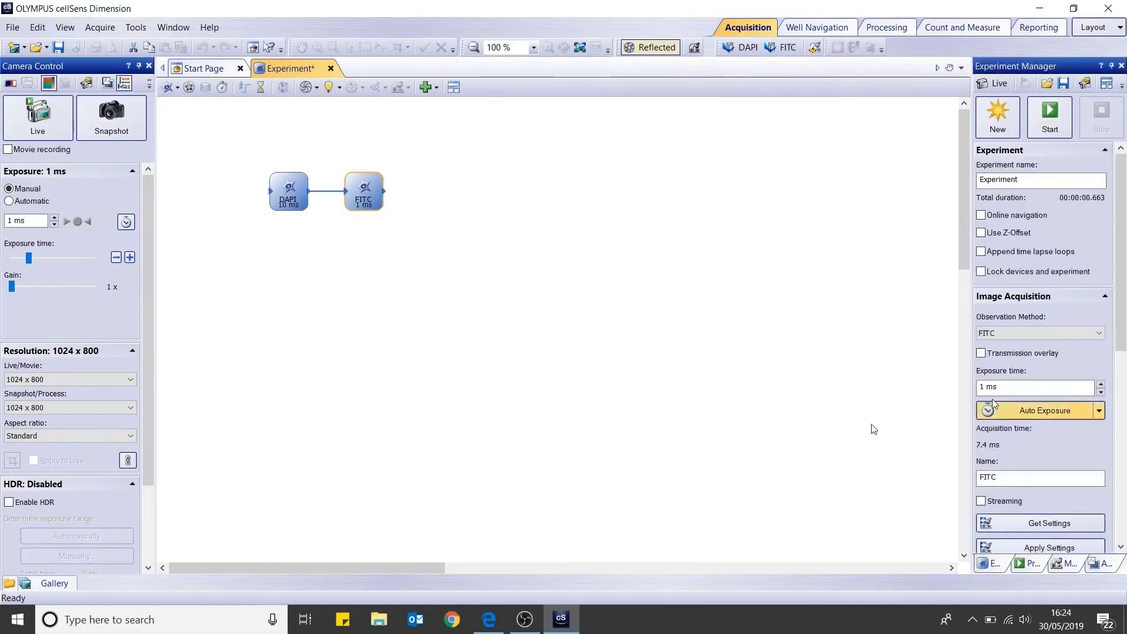
{"action": "type", "text": "0"}
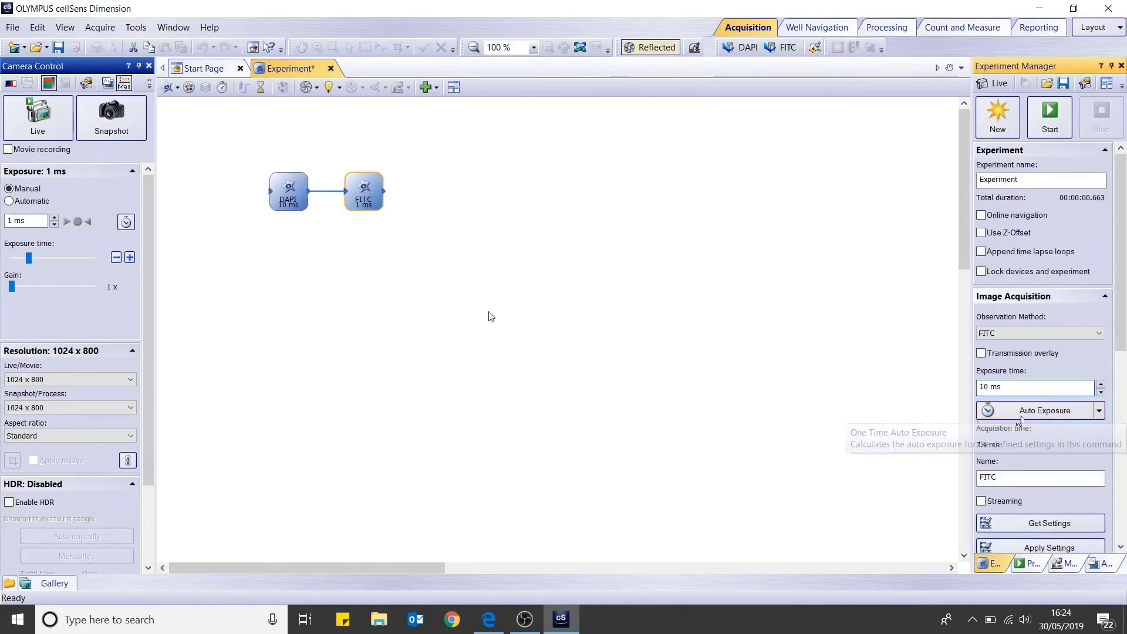
{"action": "left_click", "coordinate": [210, 115]}
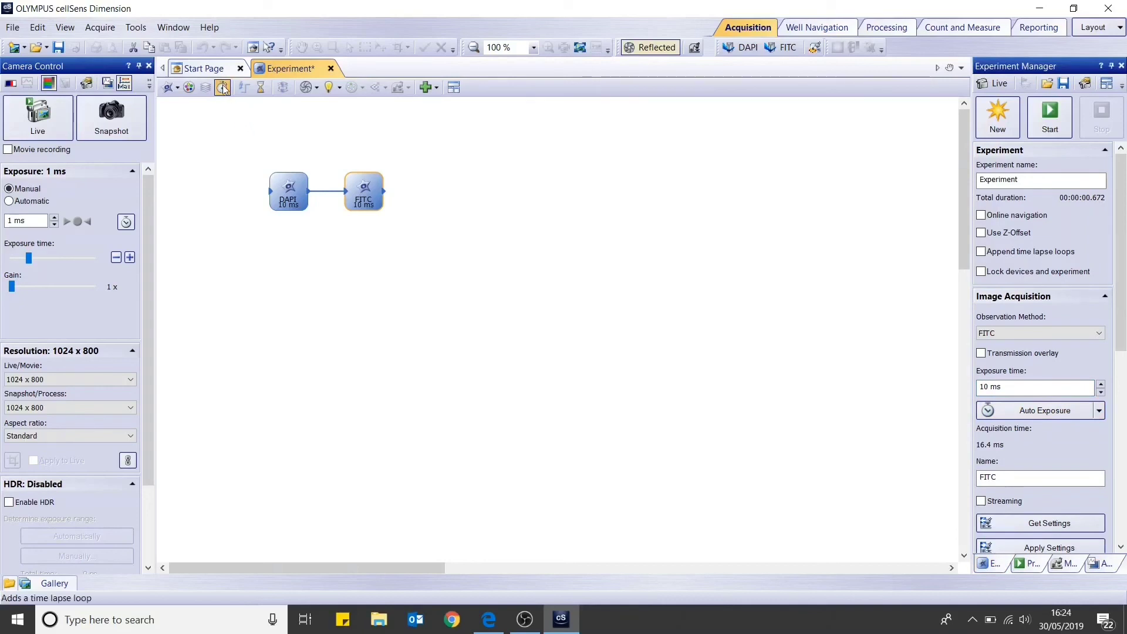
{"action": "left_click_drag", "start_coordinate": [223, 88], "coordinate": [411, 252]}
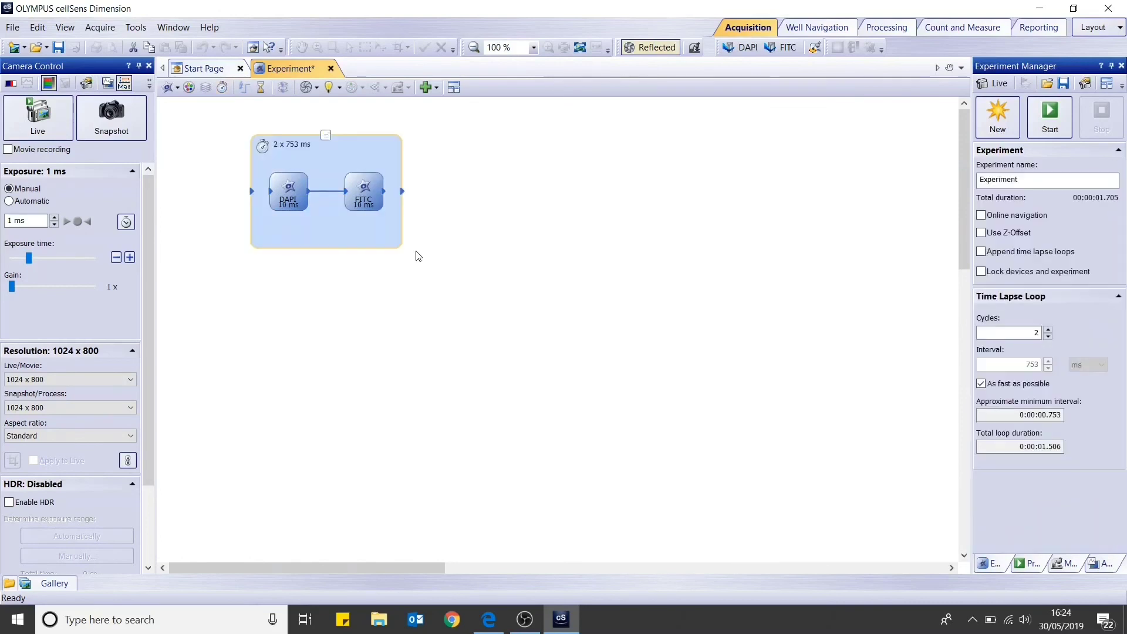
Step: Set the time-lapse loop to 20 cycles and start the experiment
{"action": "left_click", "coordinate": [1039, 333]}
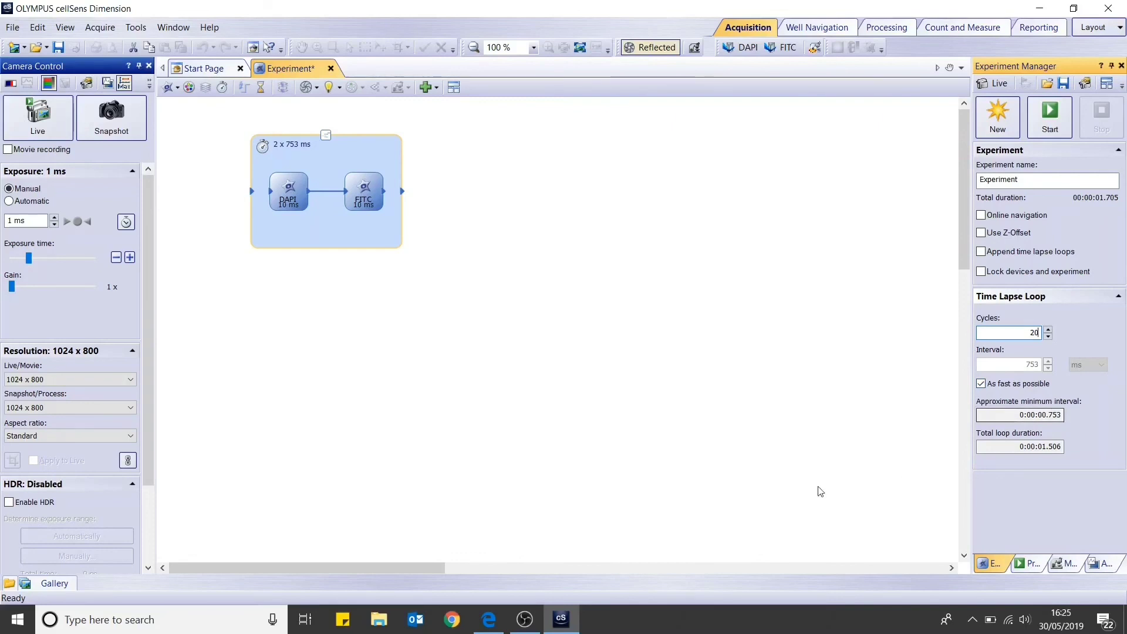
{"action": "left_click", "coordinate": [1056, 125]}
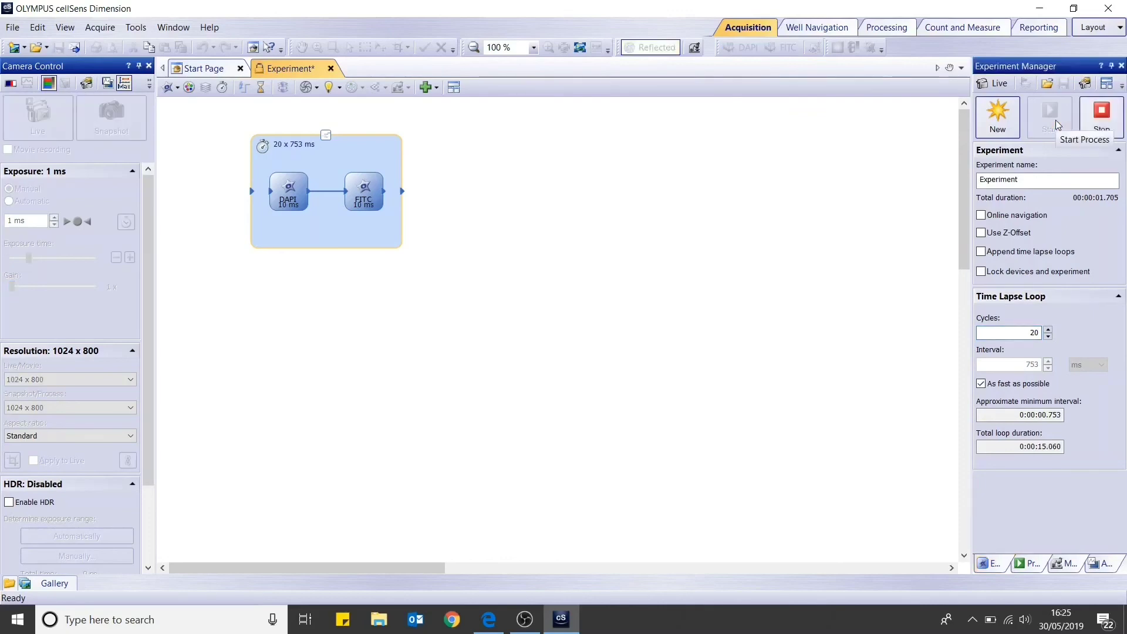